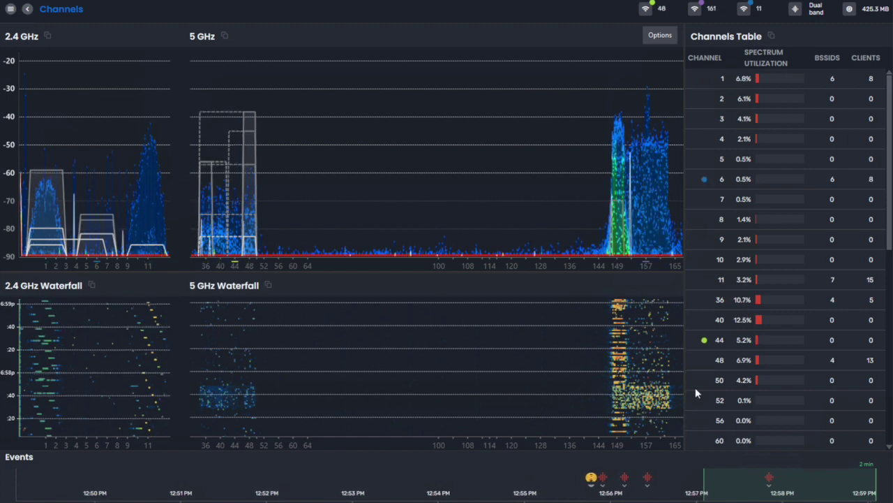
Scroll to the upper 5 GHz channels and open channel 48's airtime threshold event marker
scroll(886, 240, "down", 6)
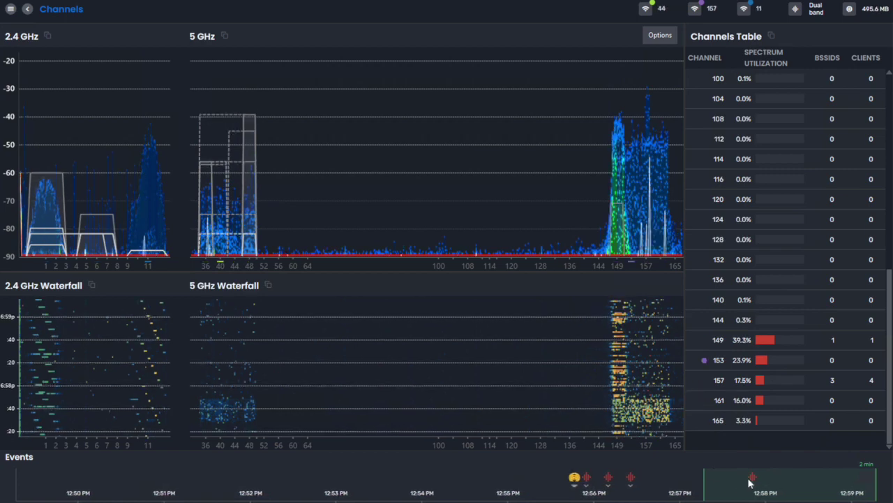
mouse_move(750, 480)
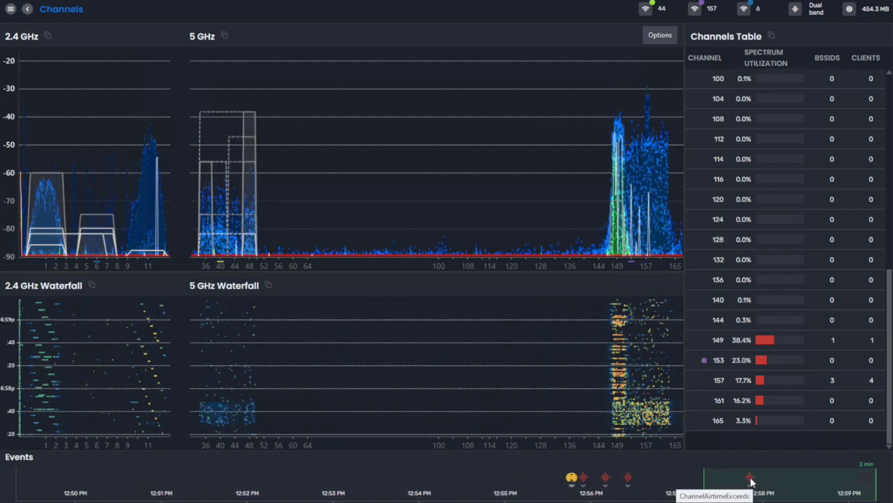
left_click(750, 481)
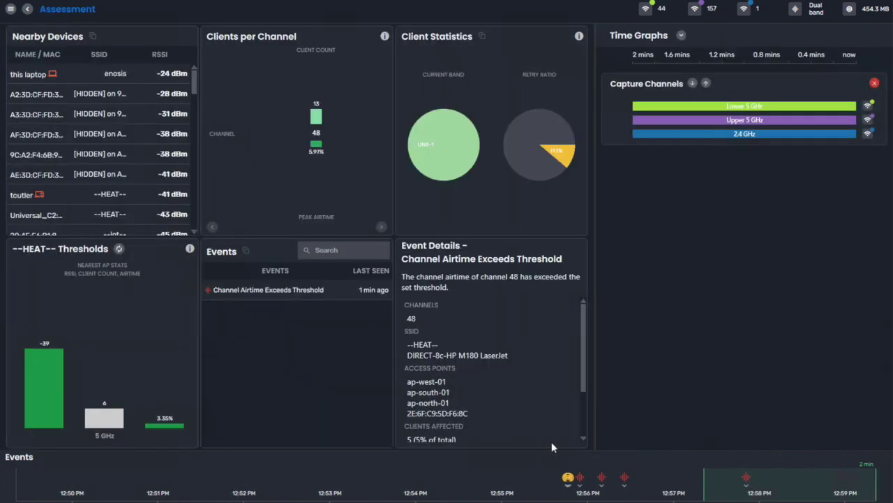
Select the Channel Airtime Exceeds Threshold event and scroll Event Details to affected clients and Top Talkers
left_click(230, 299)
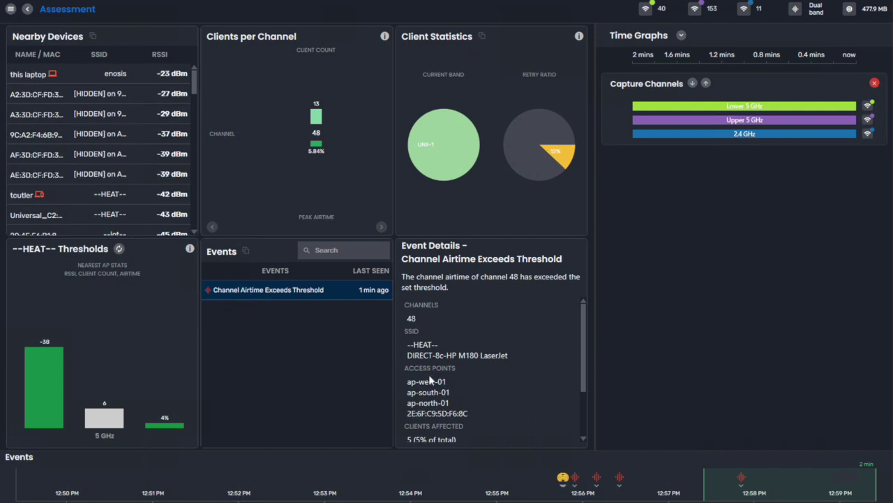
scroll(464, 393, "down", 2)
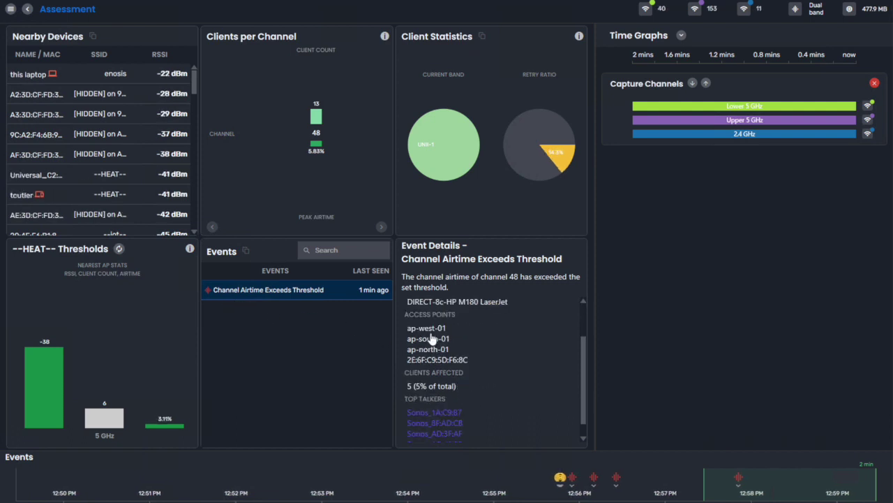
scroll(454, 386, "down", 1)
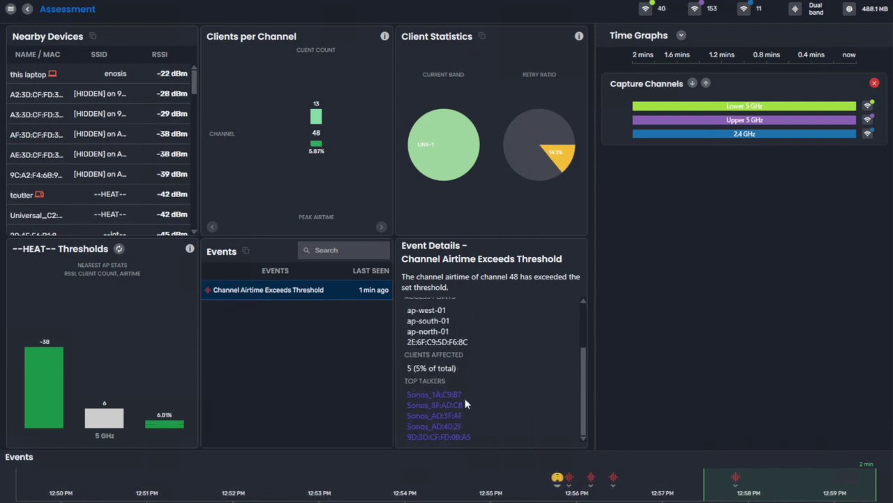
scroll(465, 403, "up", 2)
scroll(464, 395, "up", 1)
scroll(463, 393, "down", 2)
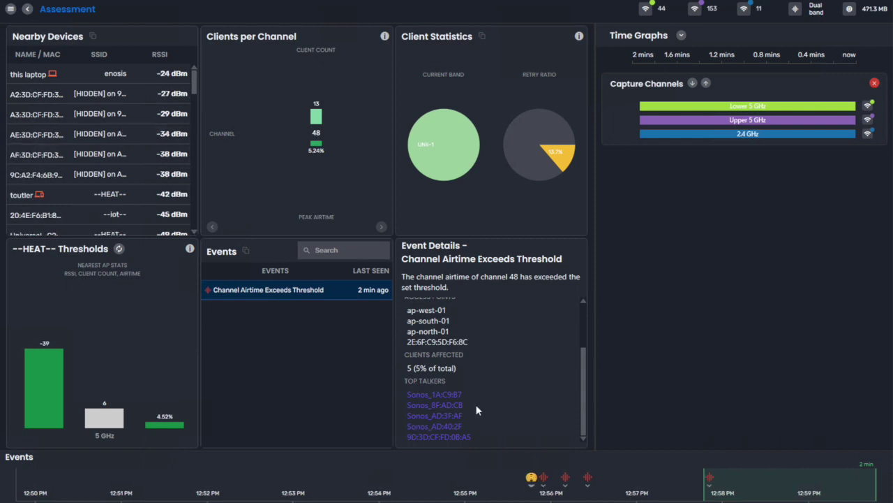
Select 'this laptop' in Nearby Devices and open its client details
left_click(54, 74)
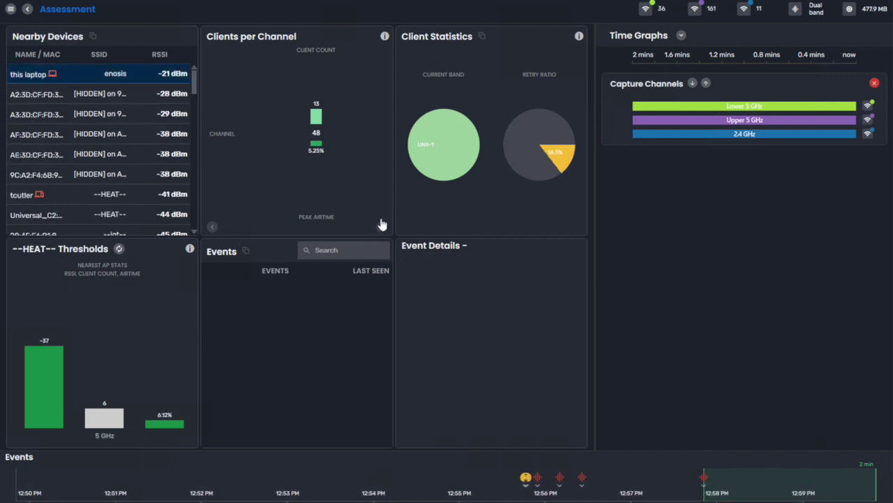
key("Return")
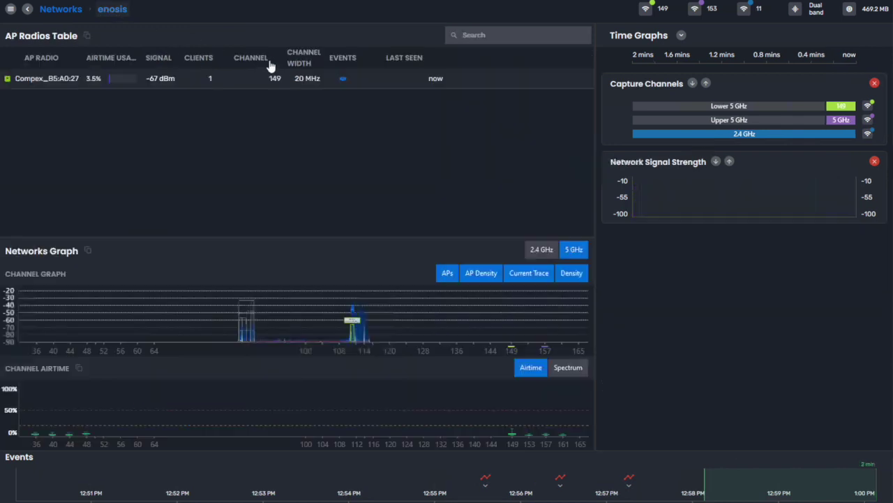
Open the --HEAT-- network from Networks, select radio ap-south-01, then pick the other laptop
left_click(62, 13)
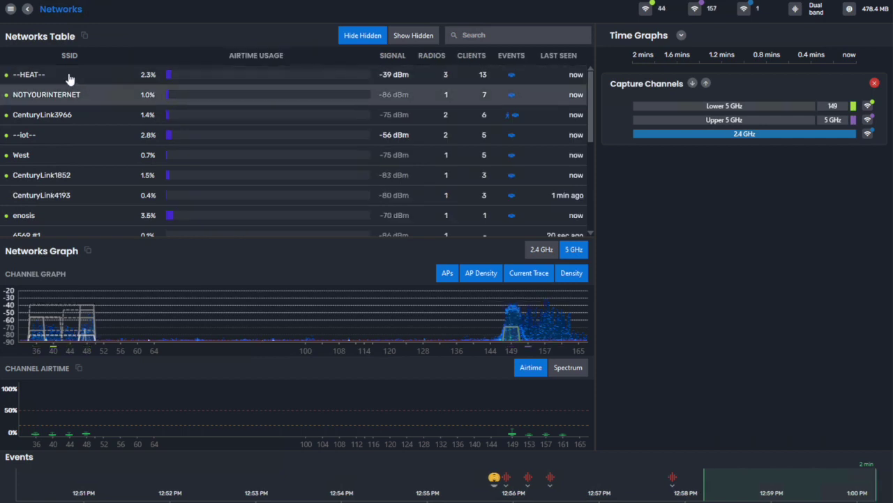
left_click(231, 72)
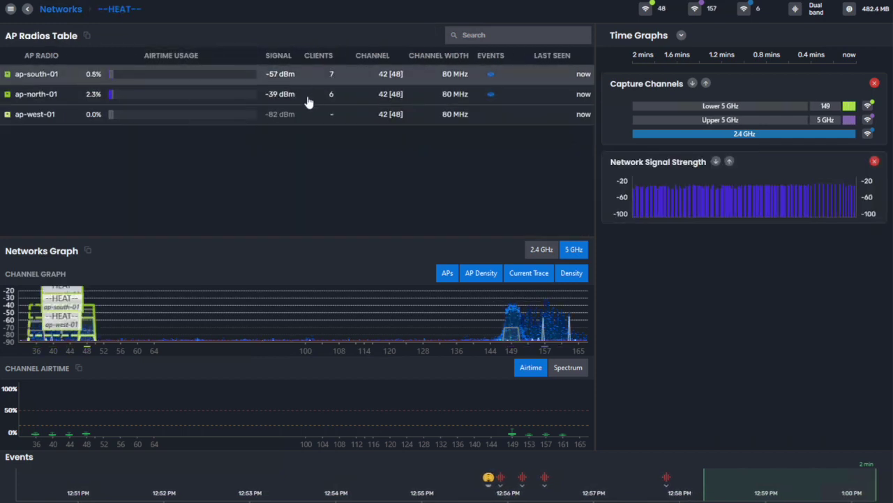
left_click(42, 77)
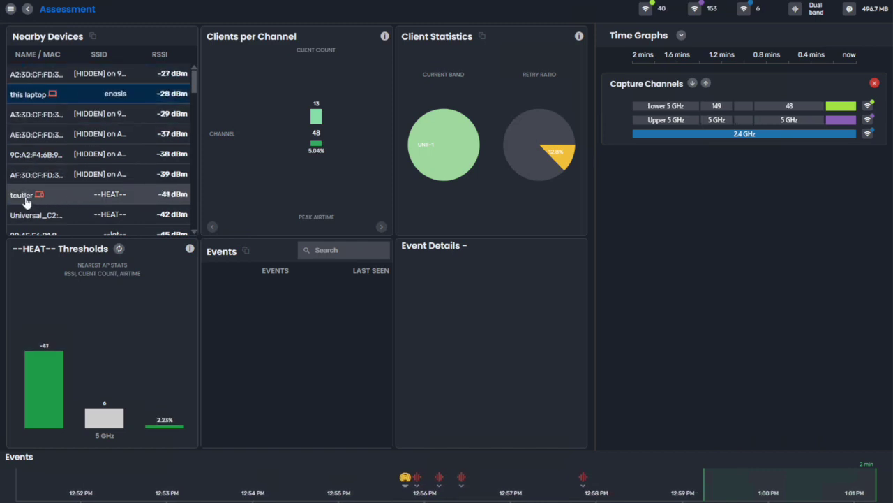
left_click(62, 194)
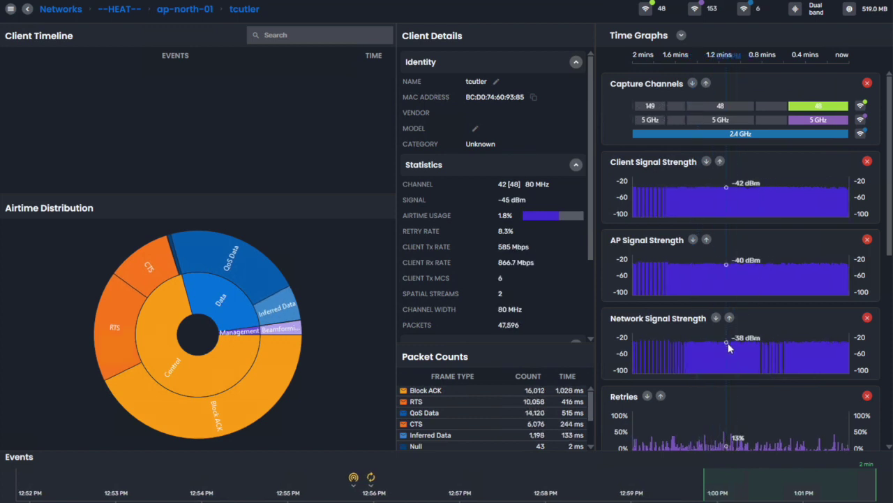
Scroll through the laptop's signal, retry and MCS time graphs (6.6% retry rate)
scroll(733, 358, "down", 1)
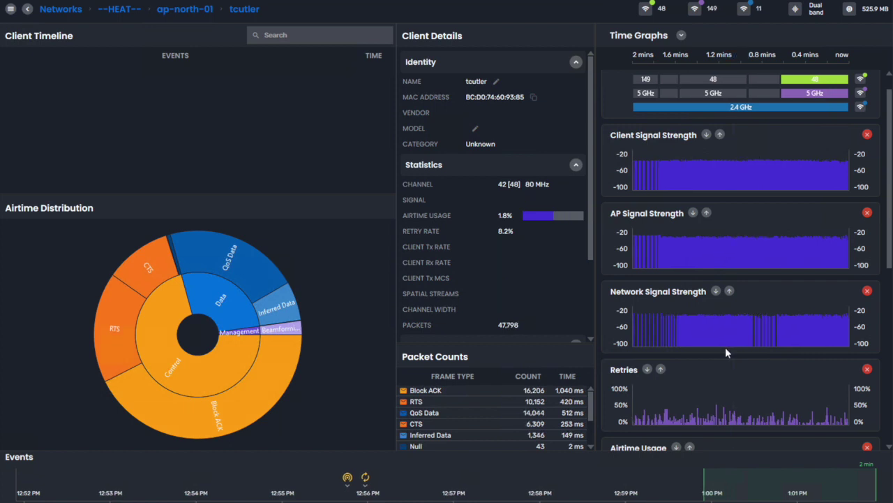
scroll(725, 346, "down", 2)
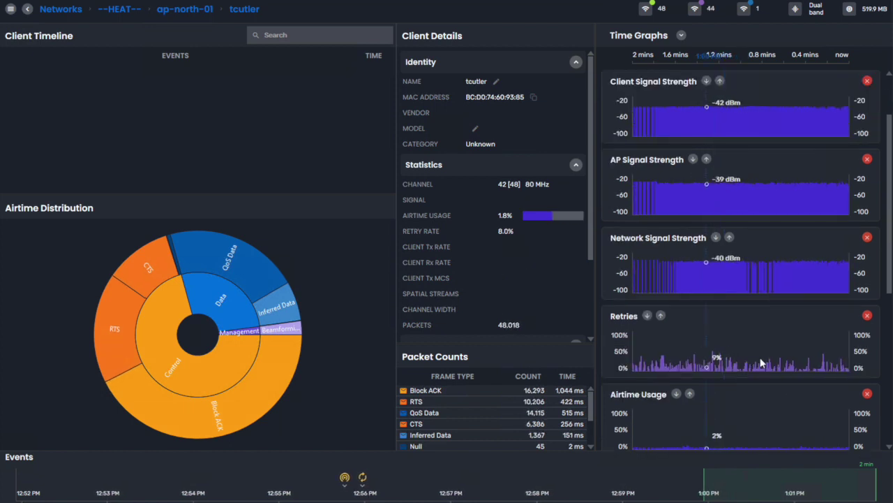
scroll(760, 360, "down", 1)
scroll(760, 358, "down", 1)
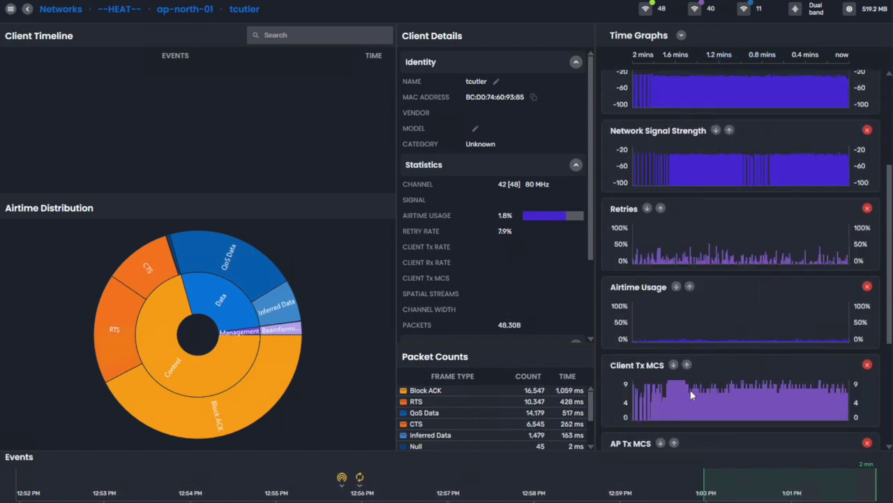
scroll(771, 387, "down", 2)
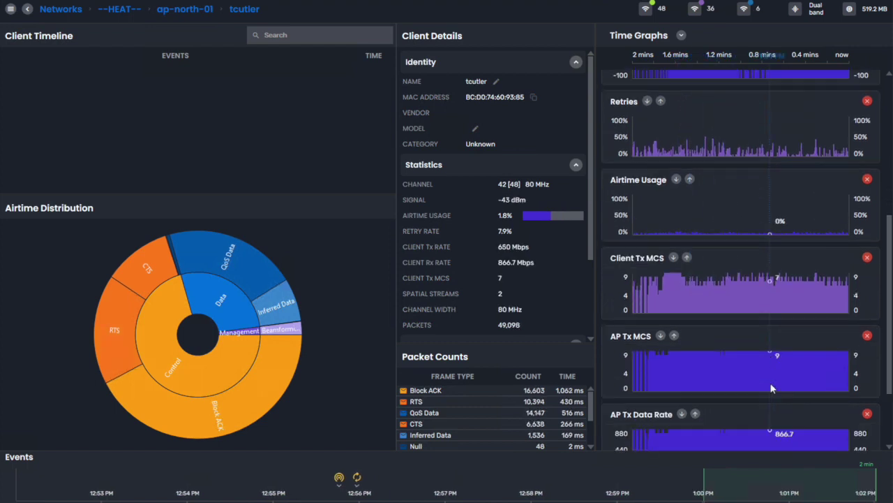
scroll(740, 307, "down", 1)
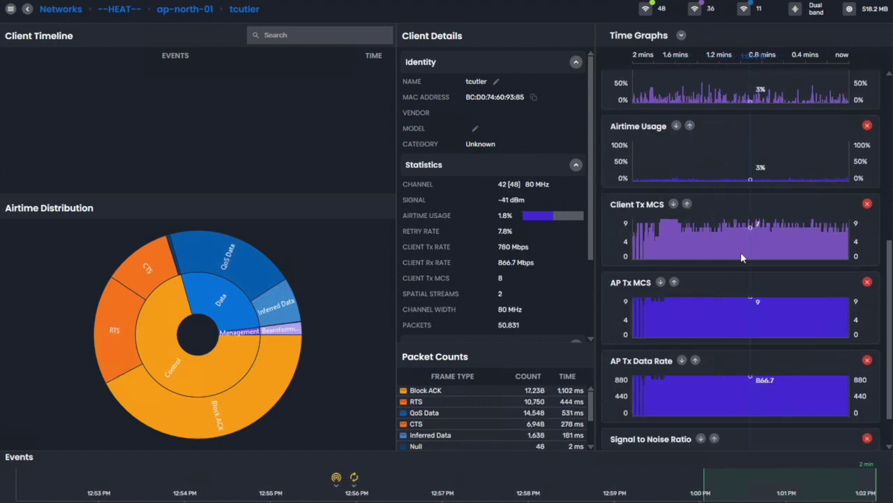
scroll(730, 313, "down", 1)
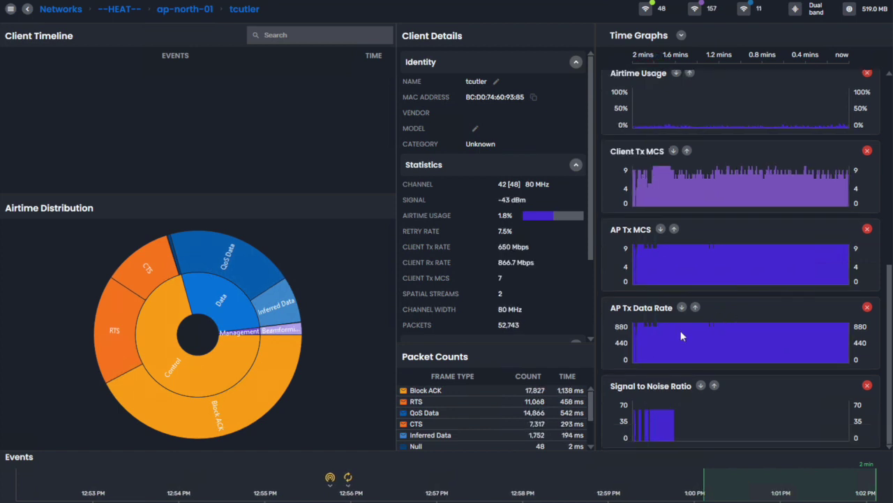
scroll(696, 334, "up", 3)
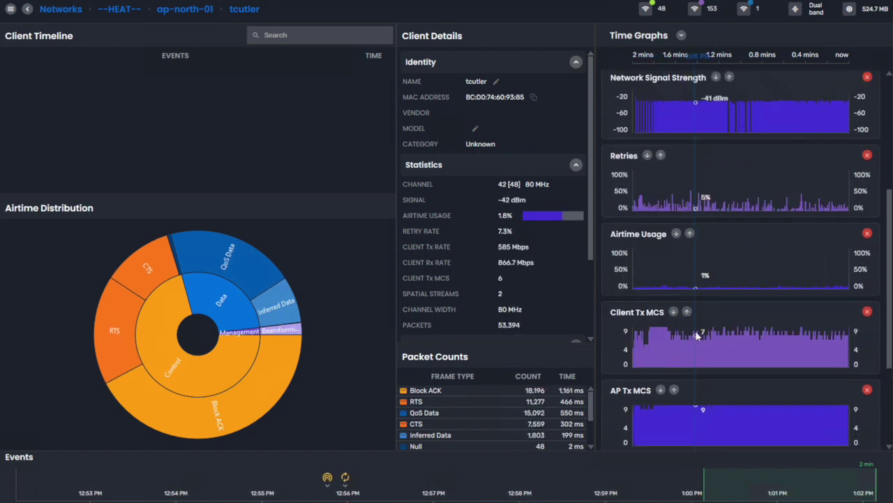
scroll(696, 335, "up", 4)
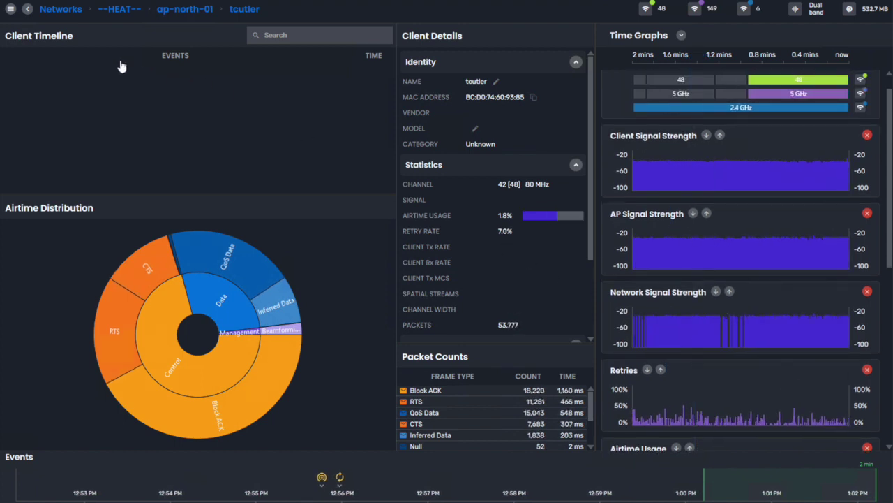
left_click(11, 9)
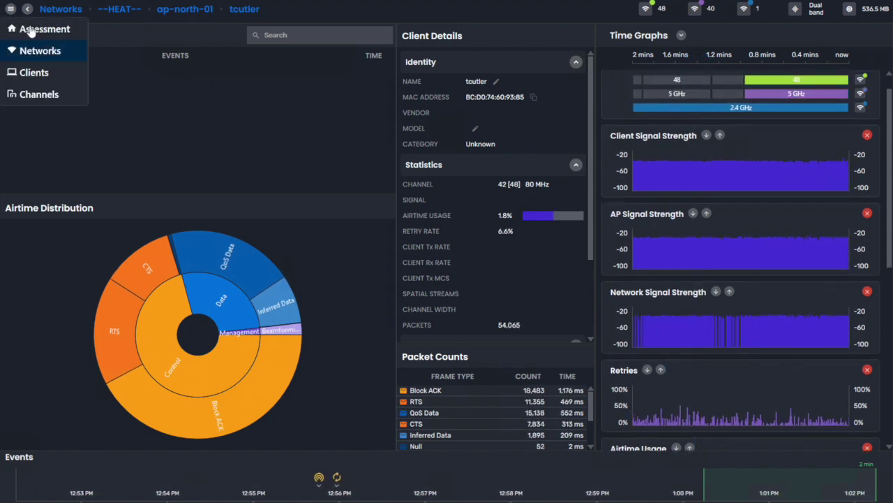
Switch to the Channels spectrum view from the page menu
left_click(45, 94)
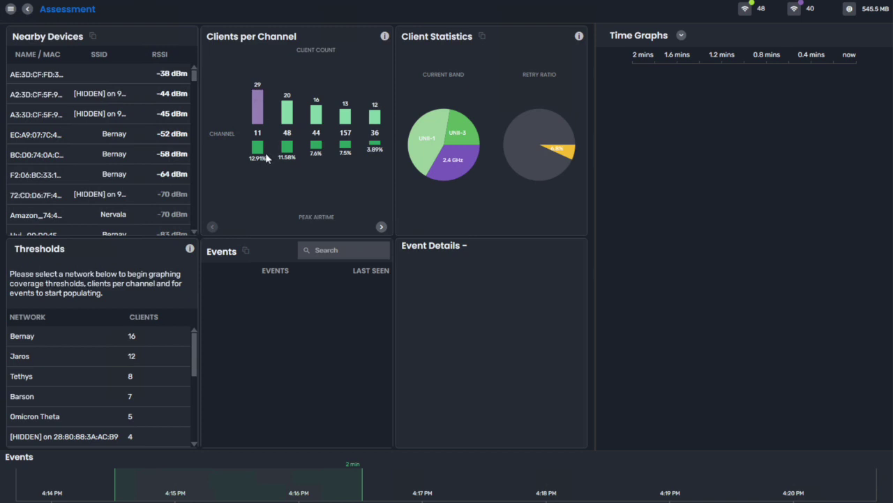
left_click(381, 226)
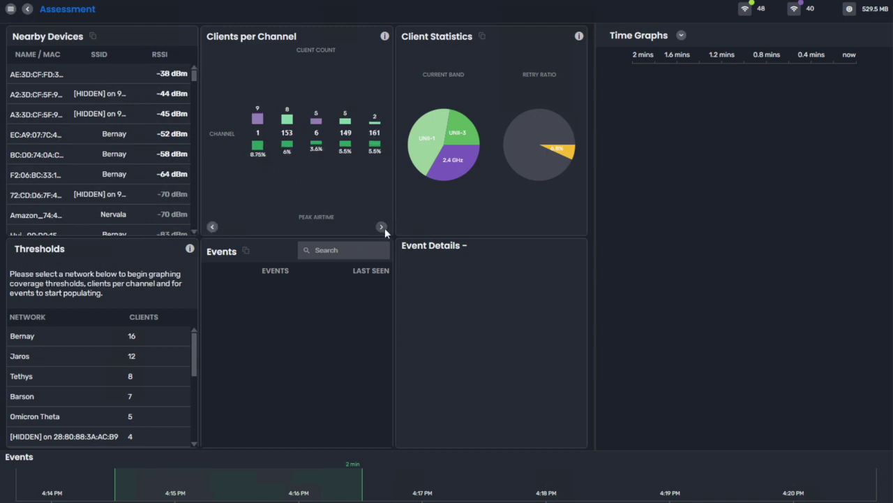
left_click(215, 227)
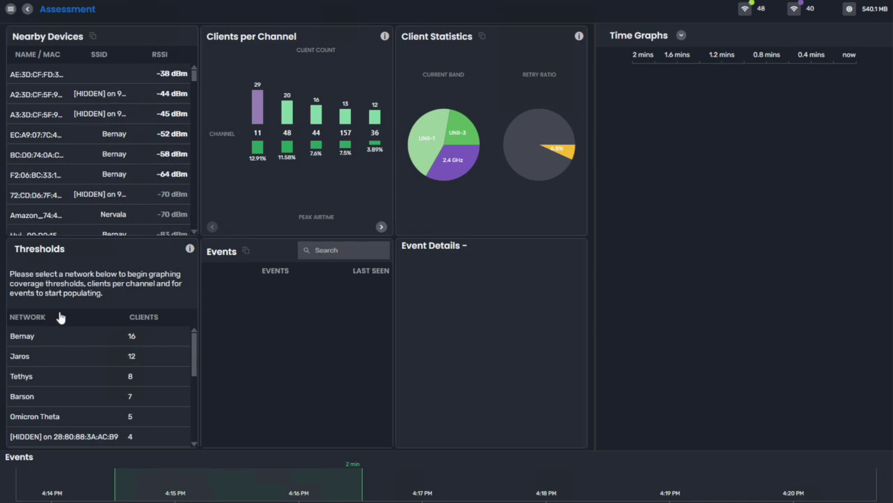
Show Bernay's events, shift the time window earlier, and view the latest Inadequate Signal Strength Coverage event
left_click(56, 338)
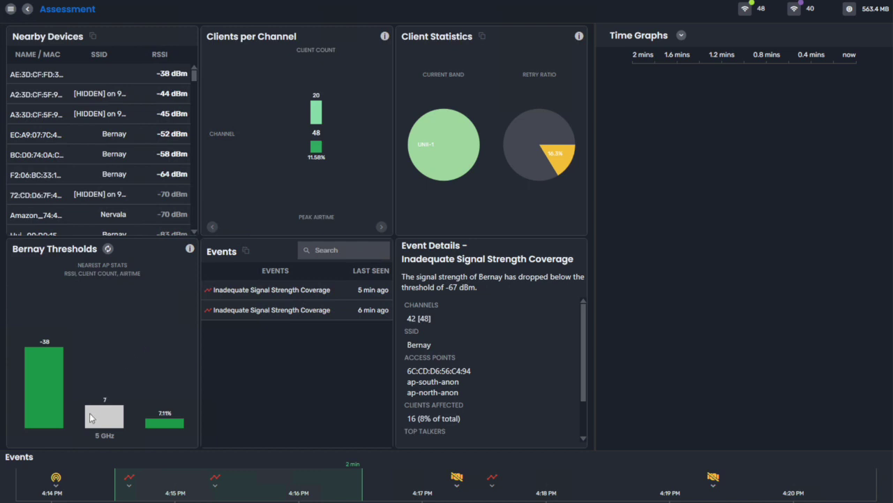
left_click_drag(290, 482, 207, 482)
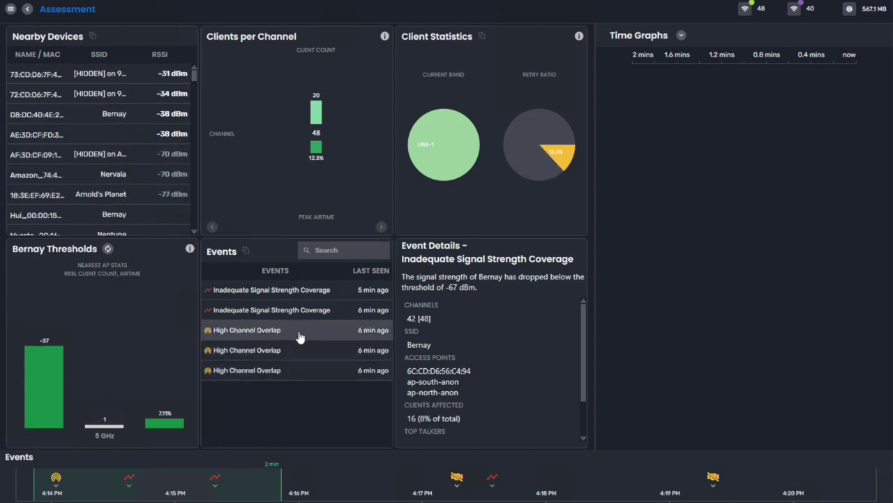
left_click(299, 334)
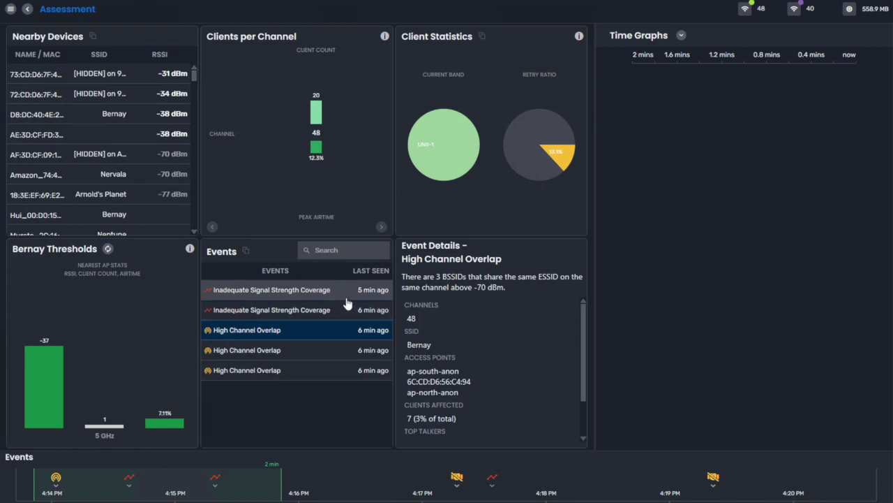
left_click(344, 292)
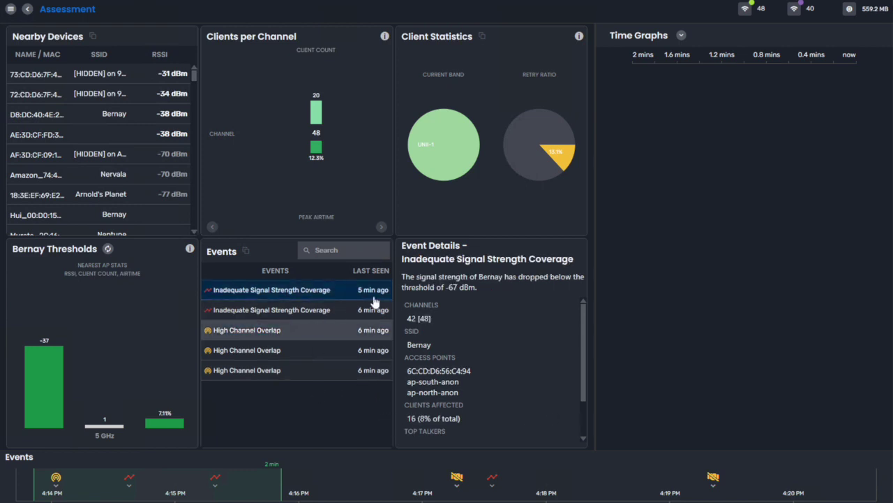
left_click(428, 348)
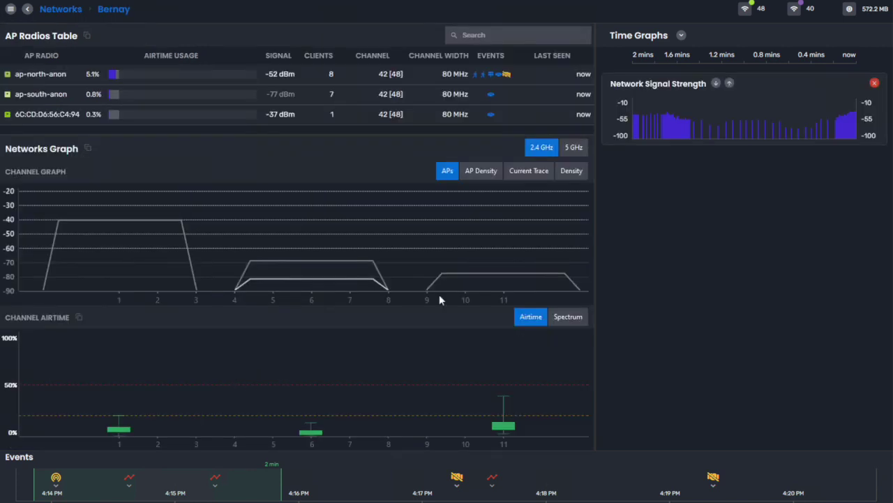
left_click(574, 147)
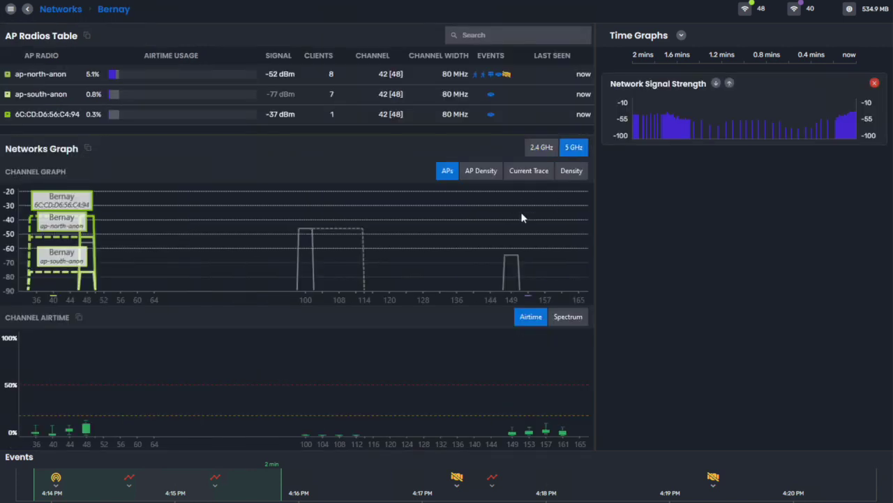
left_click(541, 148)
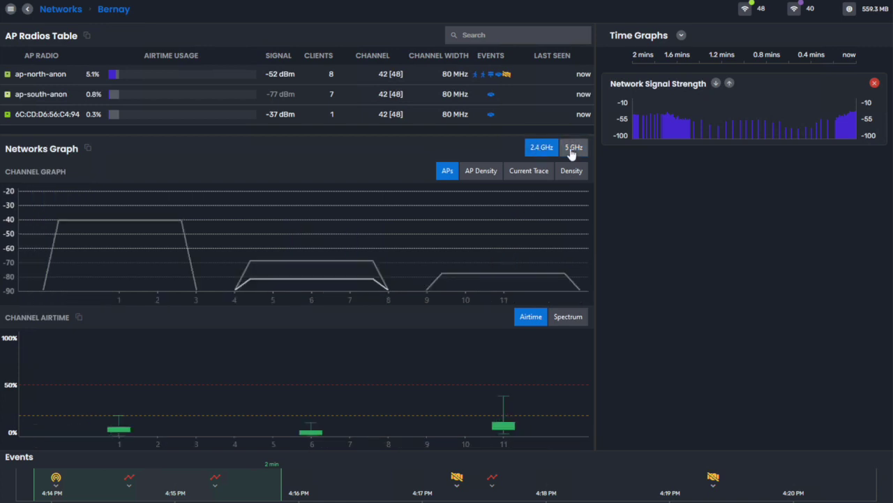
left_click(572, 148)
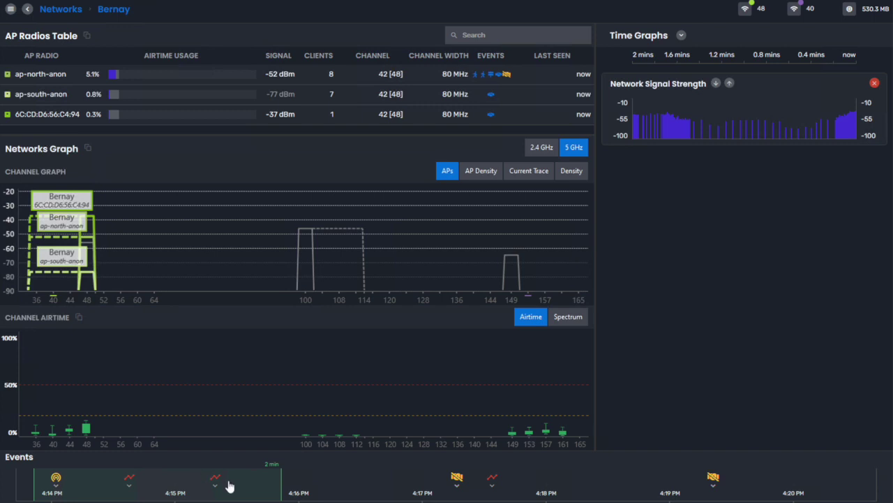
Overlay spectrum Density and Current Trace on the channel graph, then hide both again
mouse_move(709, 130)
left_click(567, 174)
left_click(549, 174)
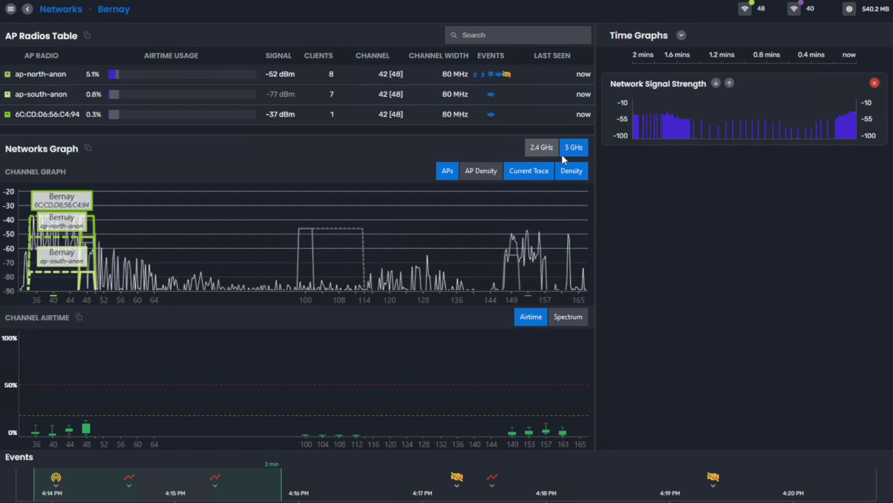
left_click(549, 173)
left_click(569, 174)
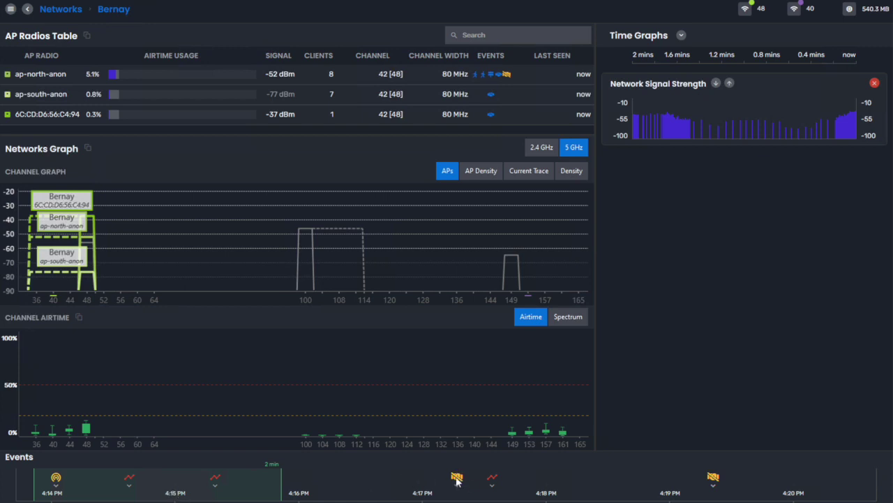
mouse_move(456, 479)
left_click(11, 8)
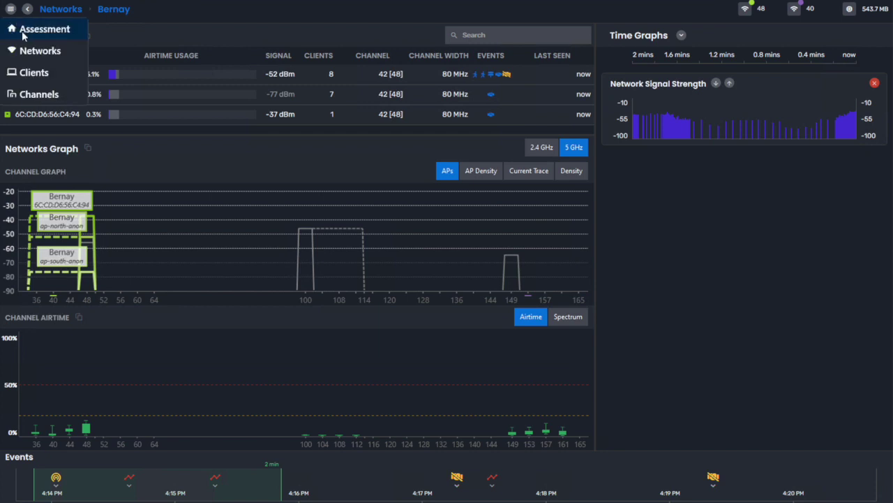
Back on Assessment, move the event window to 4:16–4:18 PM and open a Failed Connection's top-talker client
left_click(28, 11)
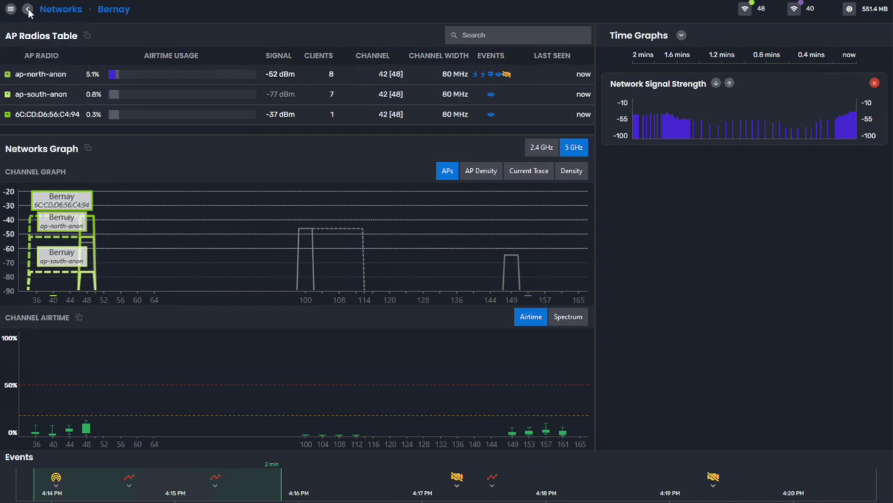
left_click_drag(246, 492, 473, 481)
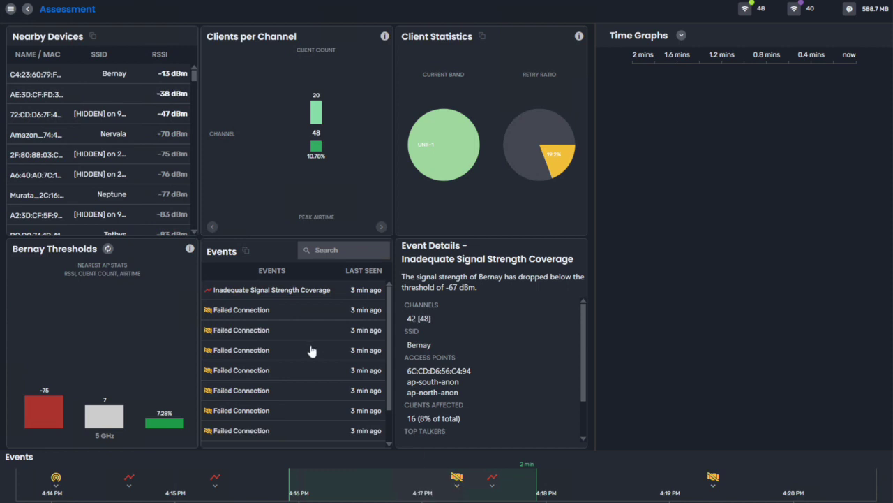
left_click(305, 311)
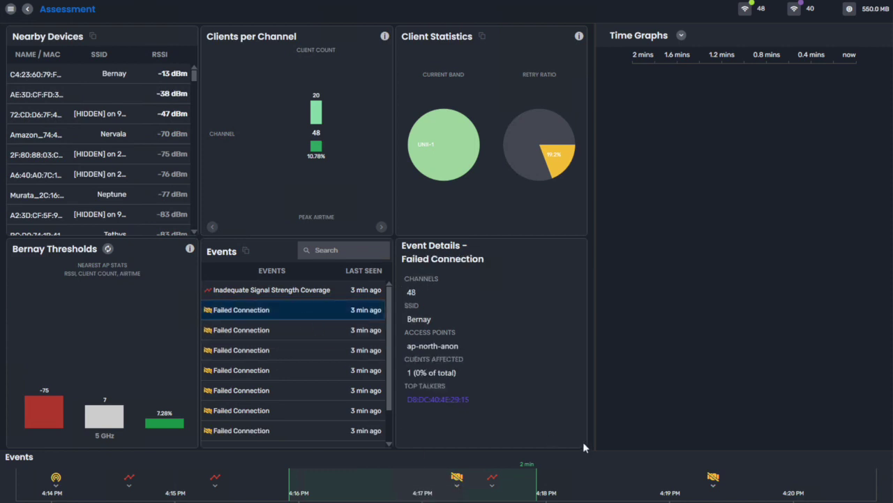
left_click(445, 401)
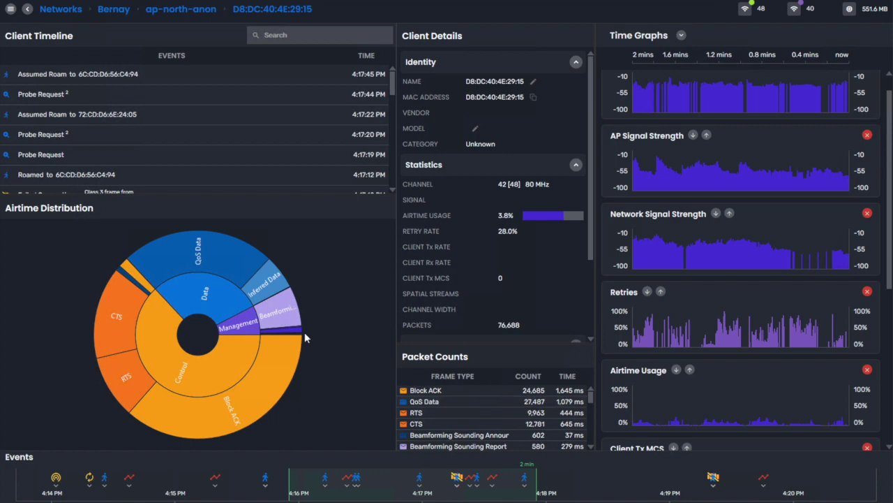
scroll(265, 131, "down", 1)
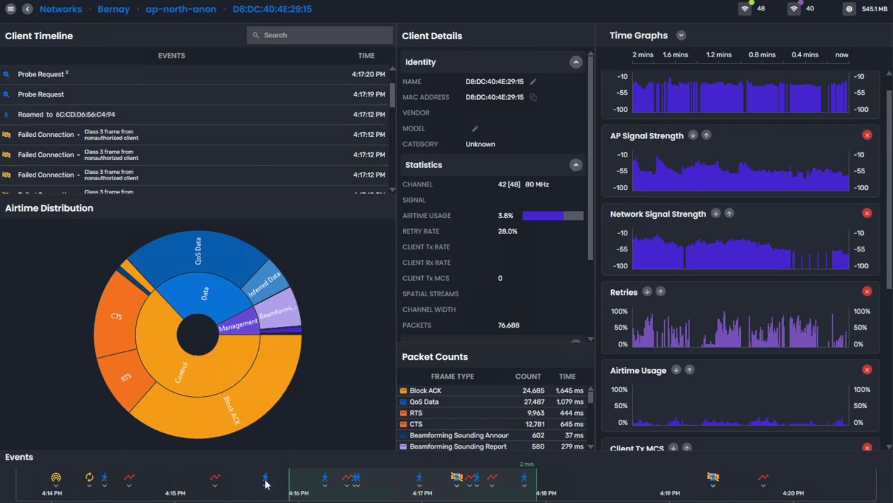
mouse_move(265, 483)
mouse_move(327, 481)
scroll(392, 114, "down", 1)
scroll(392, 114, "down", 1)
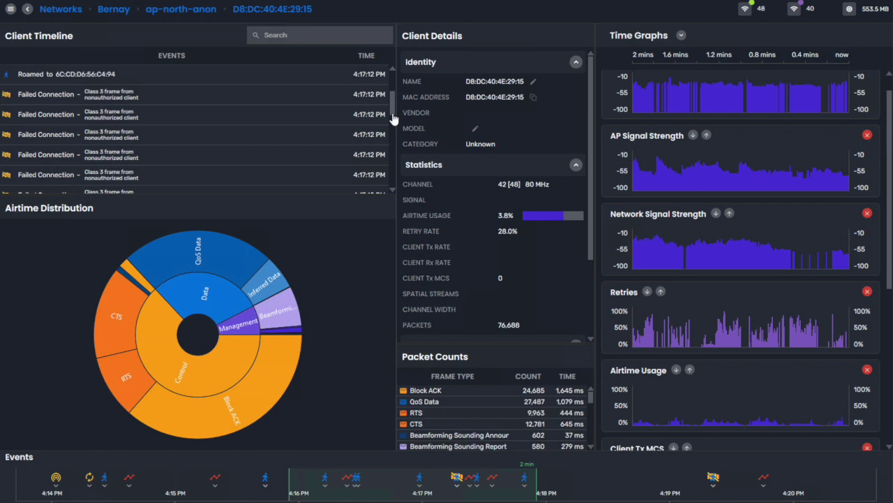
left_click(195, 102)
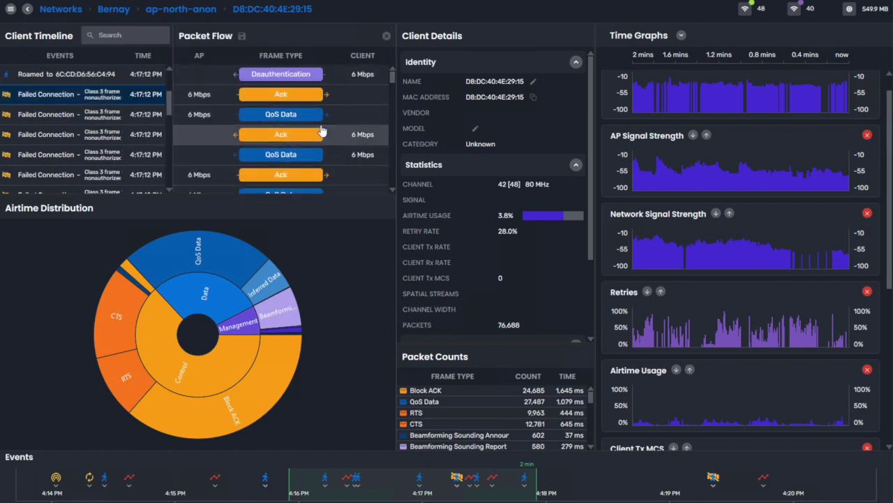
Send the Deauthentication packet flow to Wireshark, then close Wireshark with Ctrl+Q
scroll(342, 111, "up", 3)
left_click(312, 77)
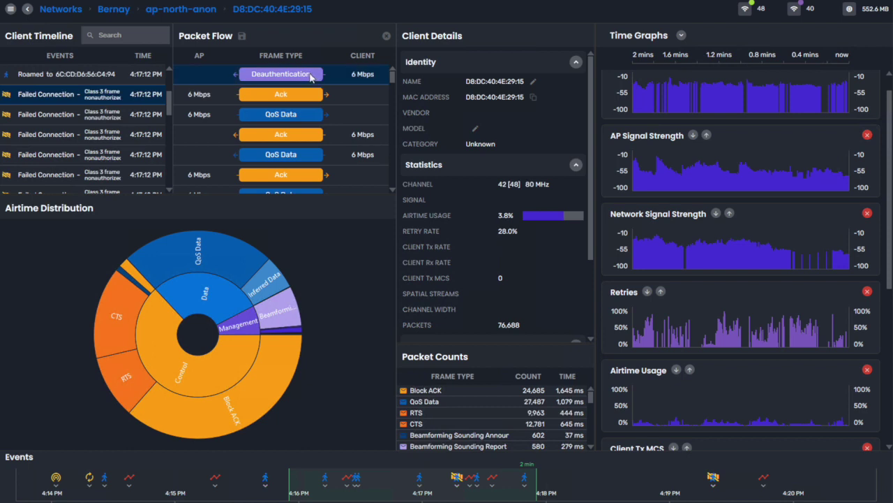
mouse_move(312, 77)
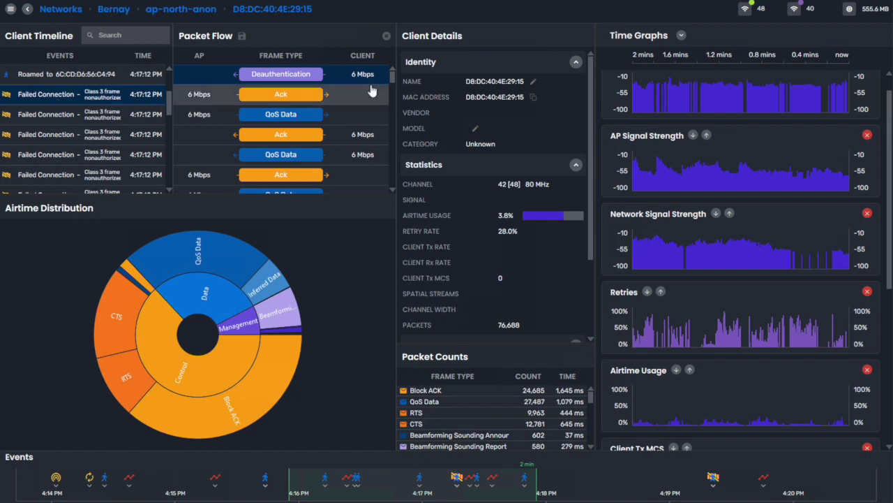
left_click(241, 38)
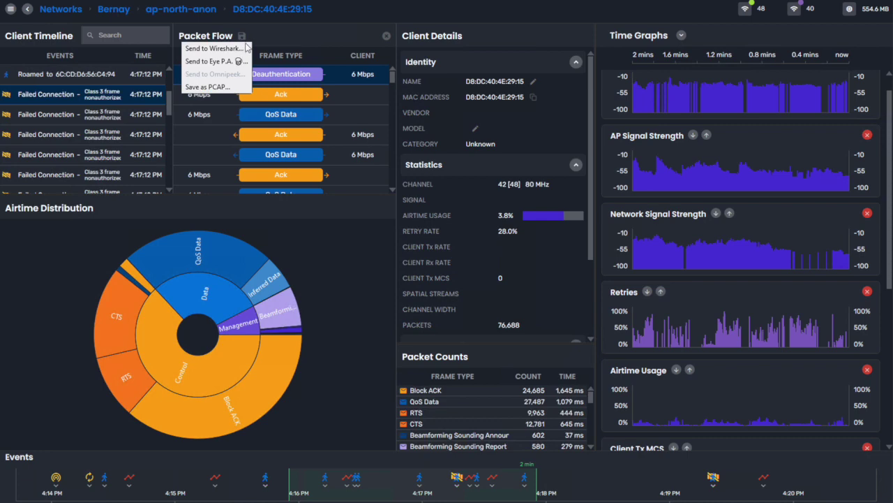
left_click(208, 49)
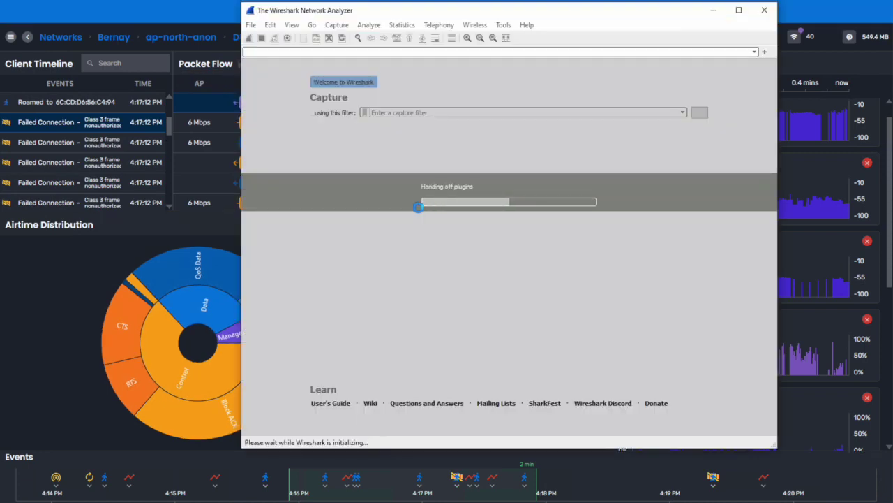
scroll(424, 173, "down", 11)
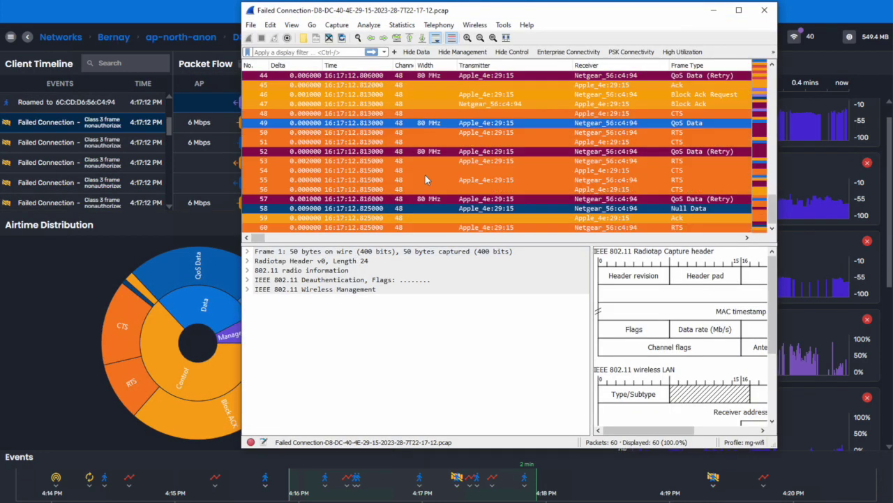
scroll(601, 130, "down", 3)
key("ctrl+q")
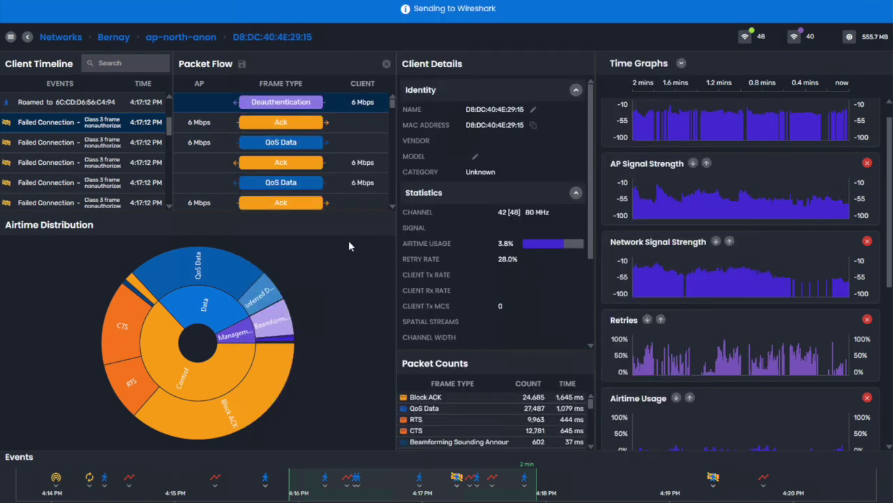
scroll(342, 244, "down", 1)
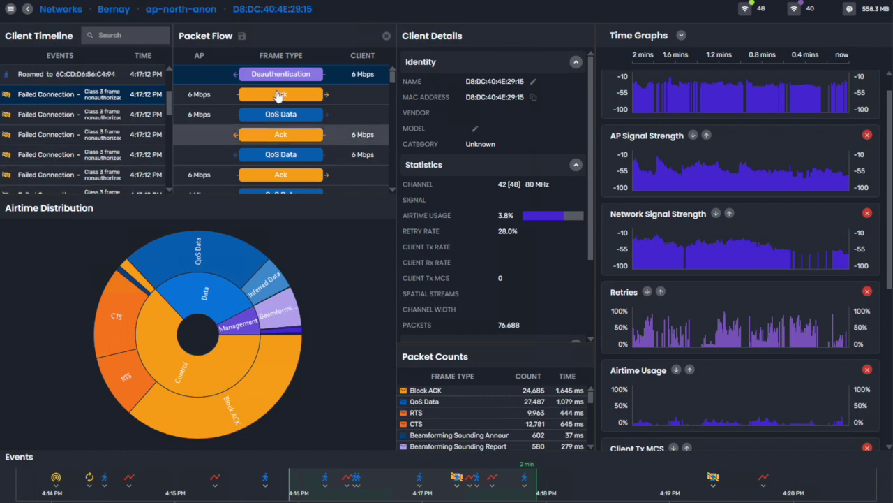
Rename the Bernay client to 'problem device #1'
left_click(533, 82)
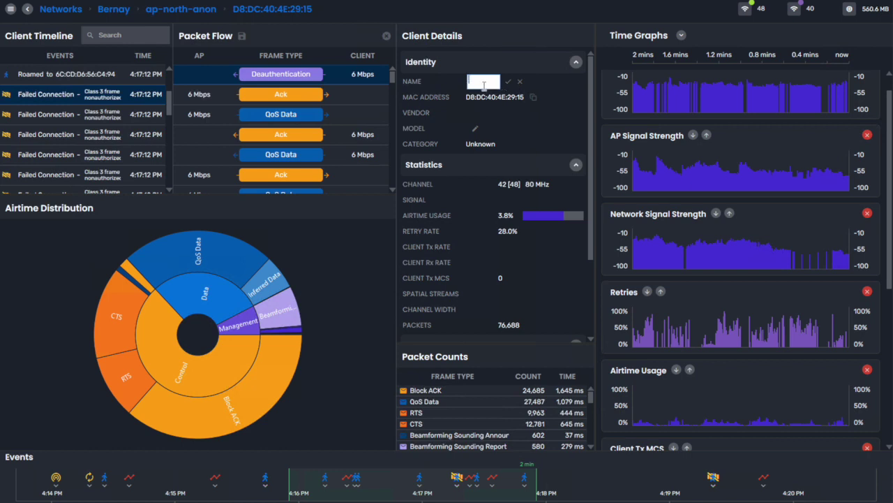
type("problem device #1")
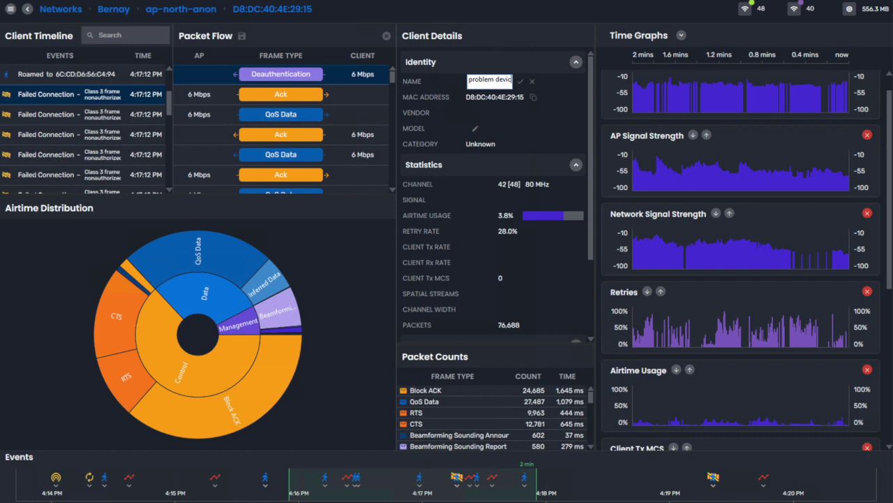
key("Return")
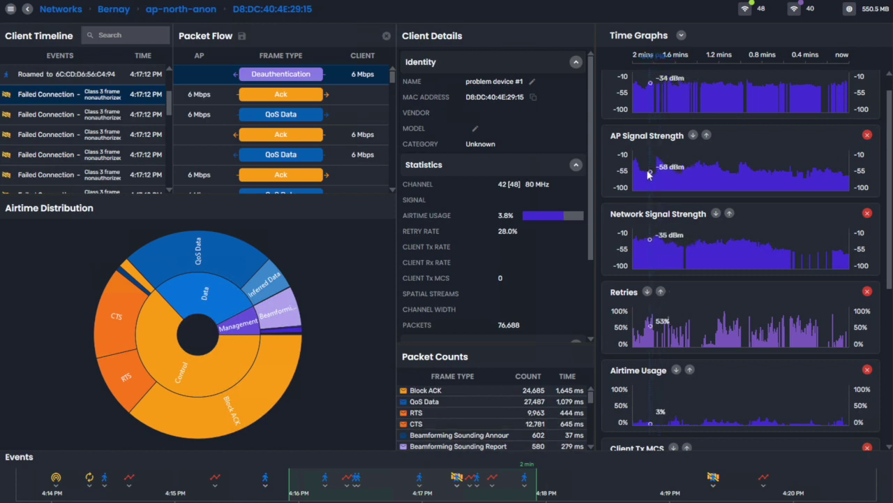
scroll(654, 142, "up", 1)
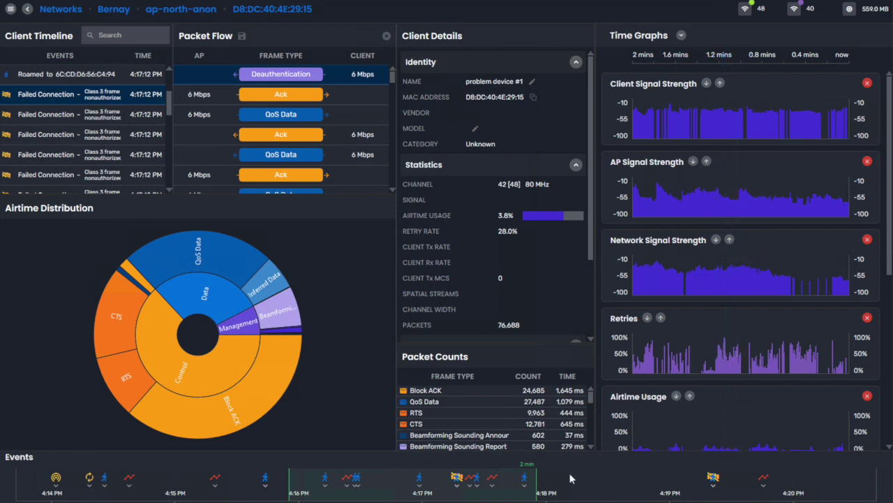
left_click_drag(562, 490, 719, 483)
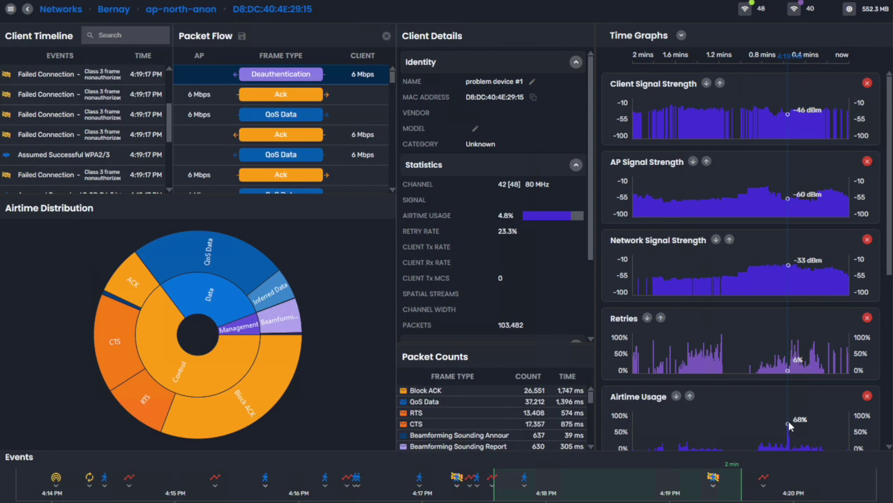
Return to the ap-north-anon access point view and move the two-minute window to 4:14–4:16 PM
scroll(748, 359, "down", 2)
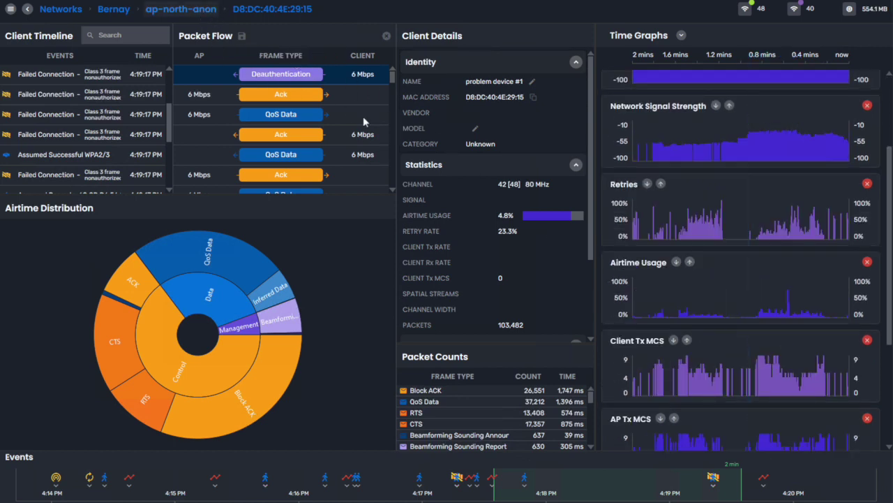
key("Escape")
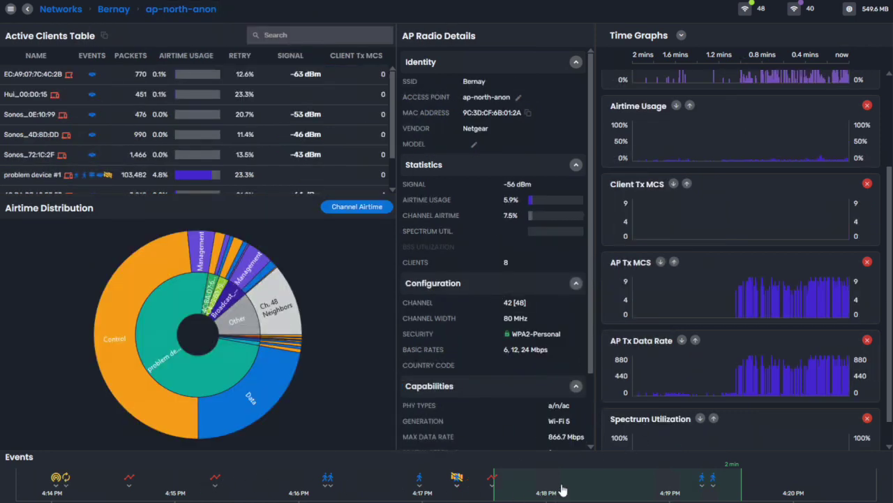
left_click_drag(571, 486, 56, 481)
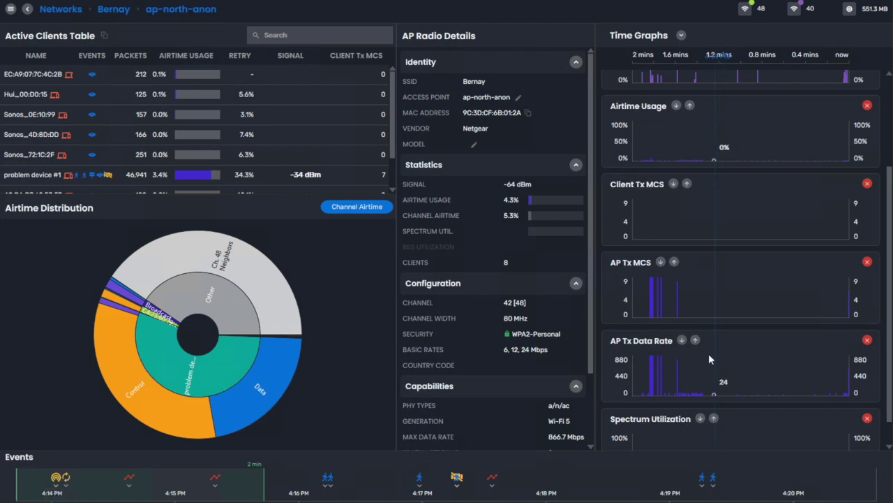
scroll(709, 355, "up", 2)
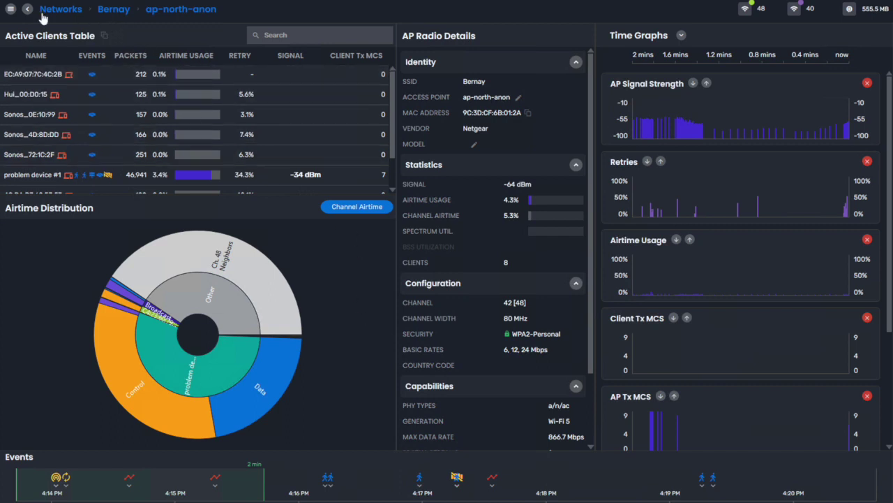
Show the Channels spectrum view with AP outlines hidden, and shift the two-minute window later
left_click(10, 9)
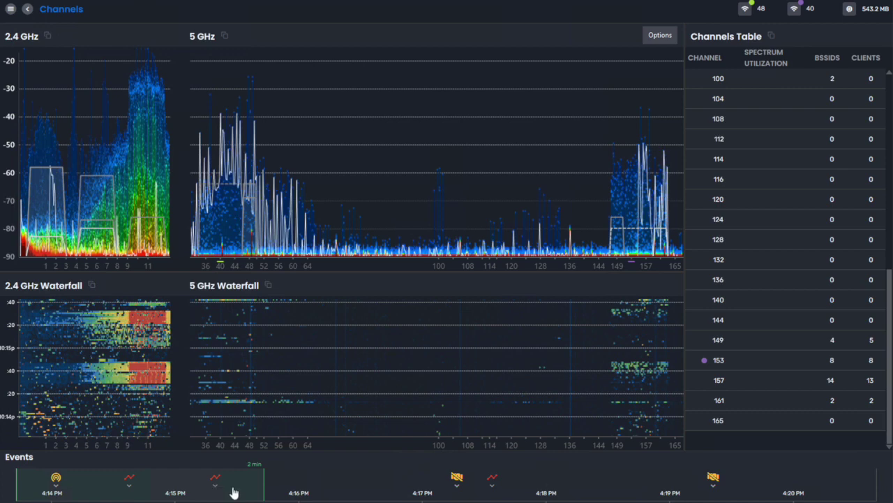
left_click(653, 40)
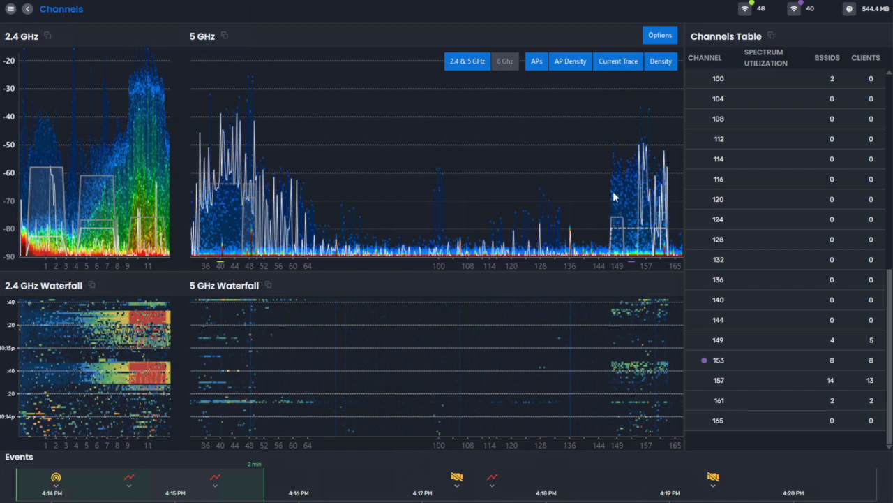
left_click(536, 62)
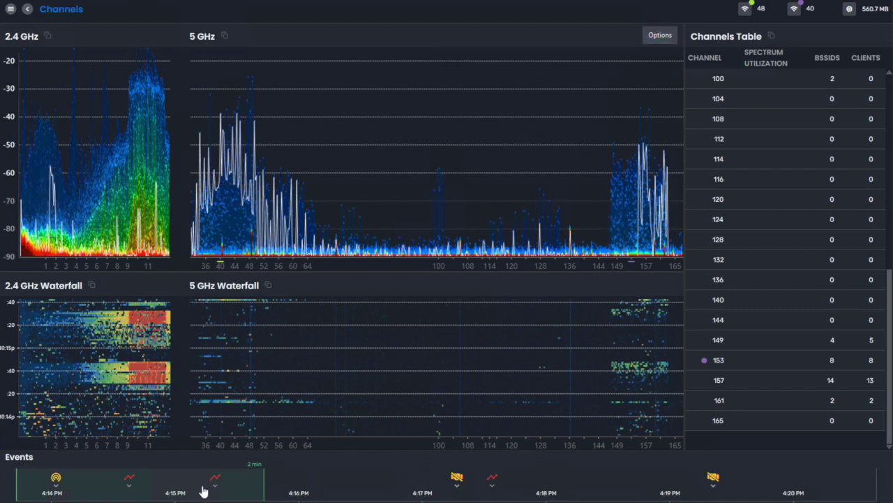
left_click_drag(176, 489, 280, 487)
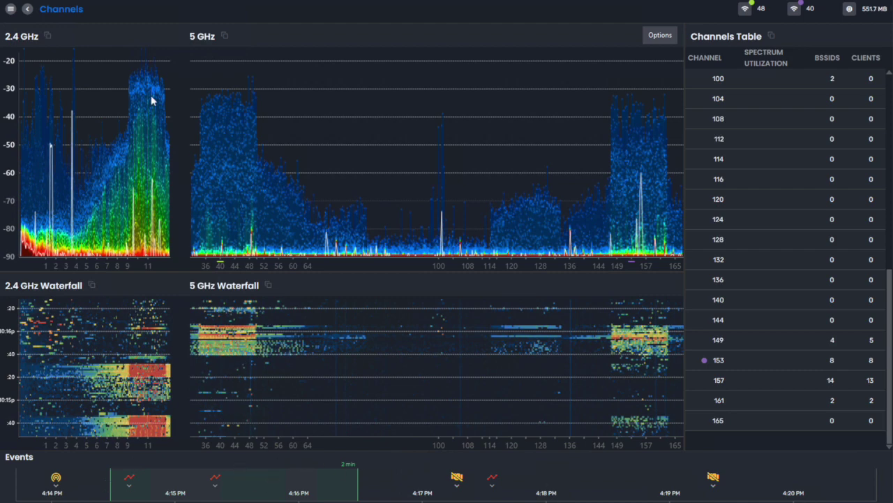
Set the analysis timeframe to 30 seconds
left_click(10, 8)
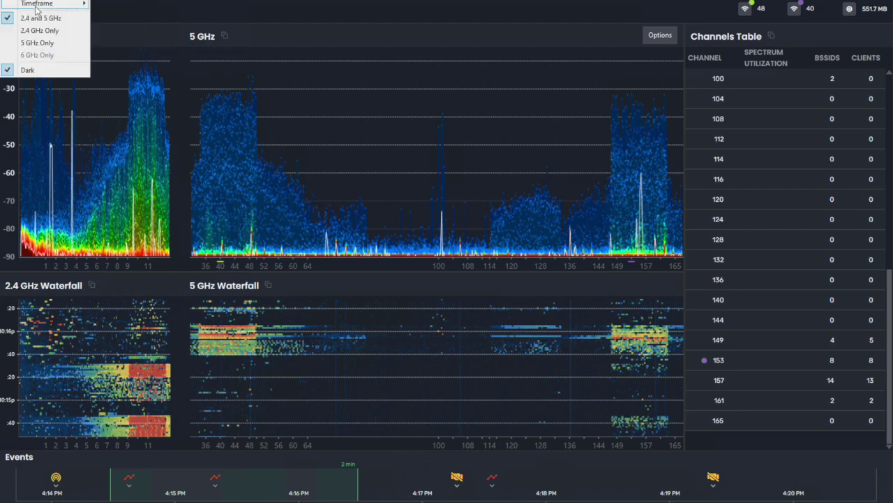
mouse_move(36, 7)
left_click(142, 19)
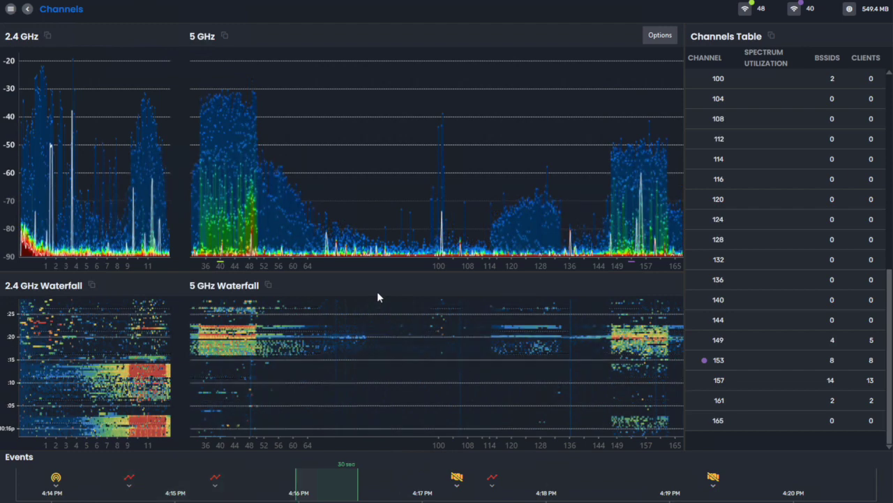
Step the 30-second window from around 4:15 PM forward to about 4:17–4:18 PM
left_click_drag(326, 481, 236, 481)
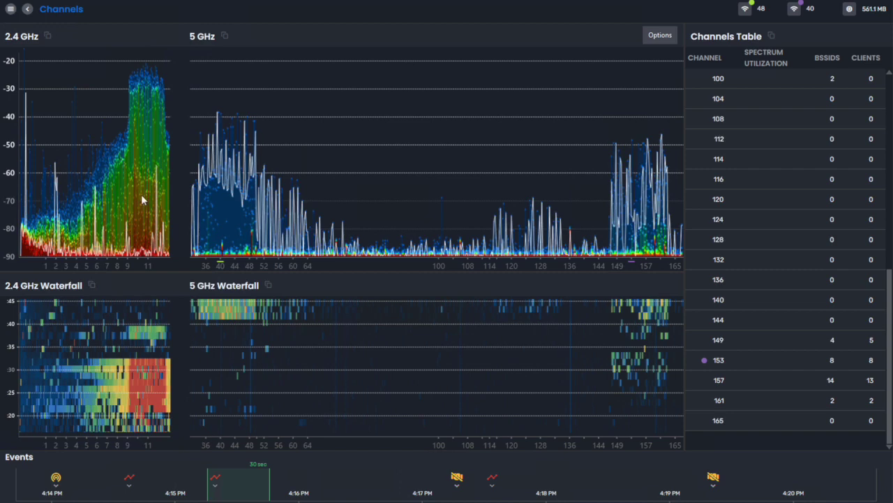
left_click_drag(243, 483, 228, 481)
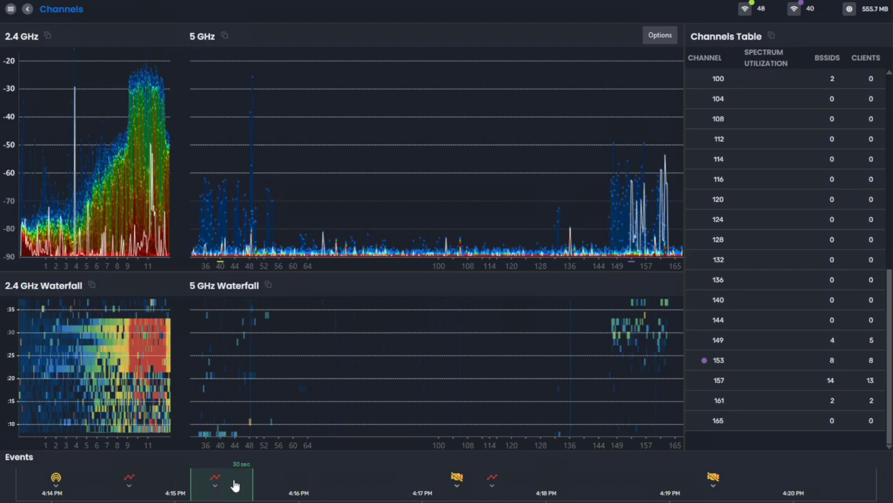
left_click_drag(250, 486, 303, 487)
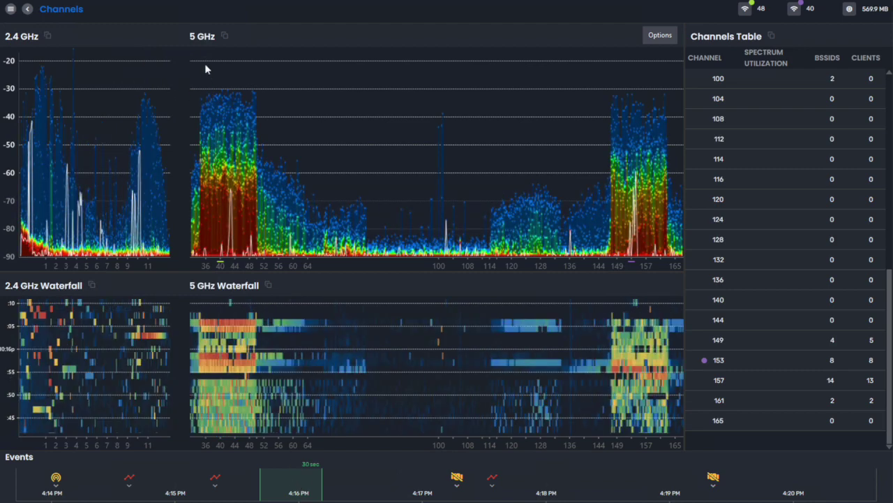
left_click_drag(282, 482, 410, 480)
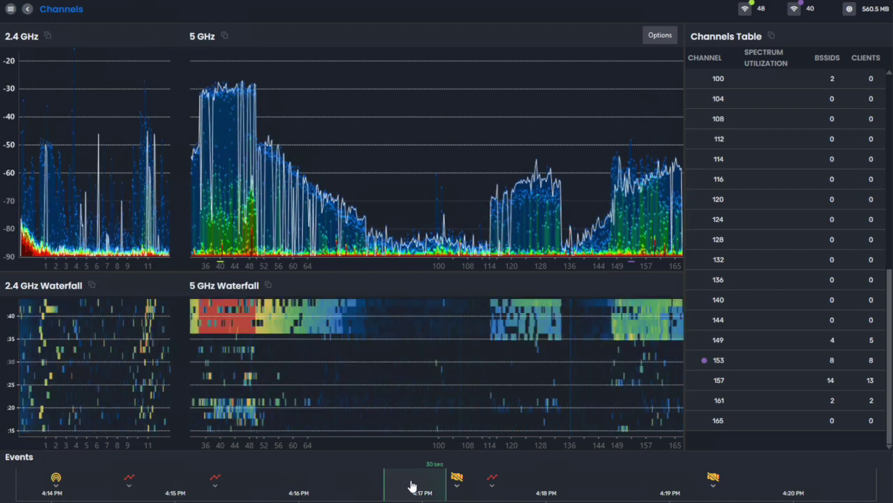
left_click_drag(411, 487, 490, 486)
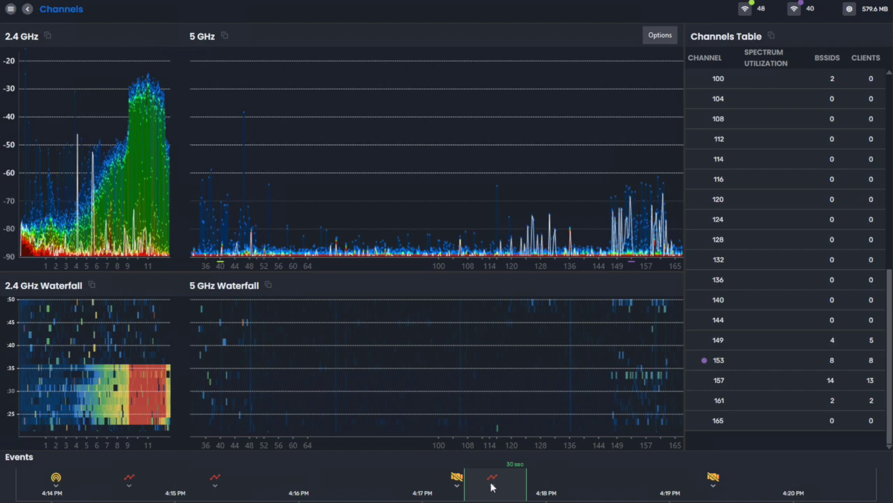
scroll(861, 255, "up", 10)
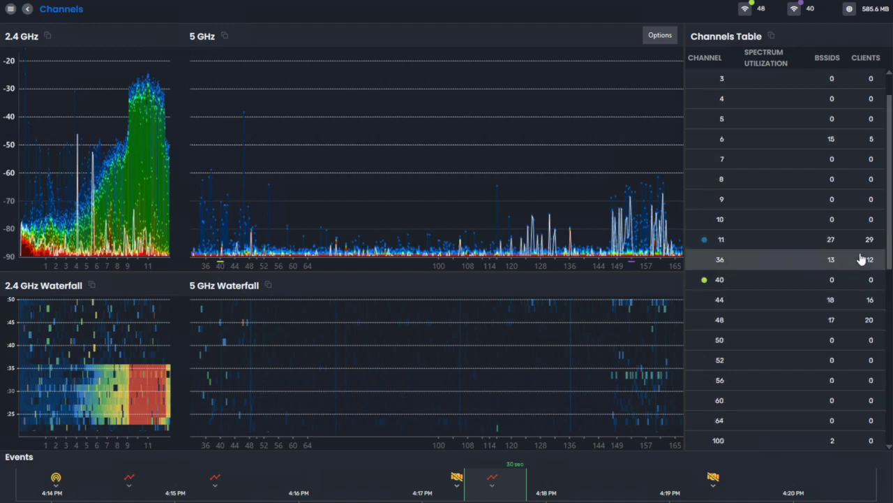
left_click(9, 11)
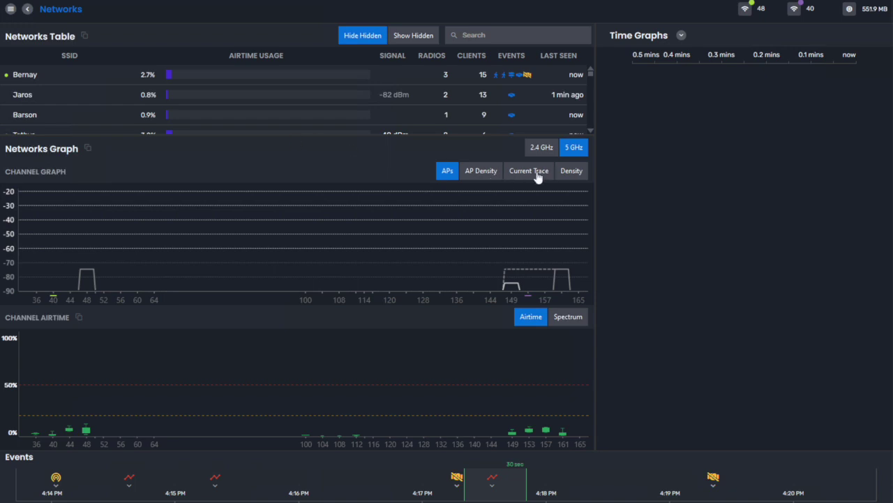
Toggle the current trace on and off, then drill from Bernay through ap-north-anon to problem device #1
left_click(540, 174)
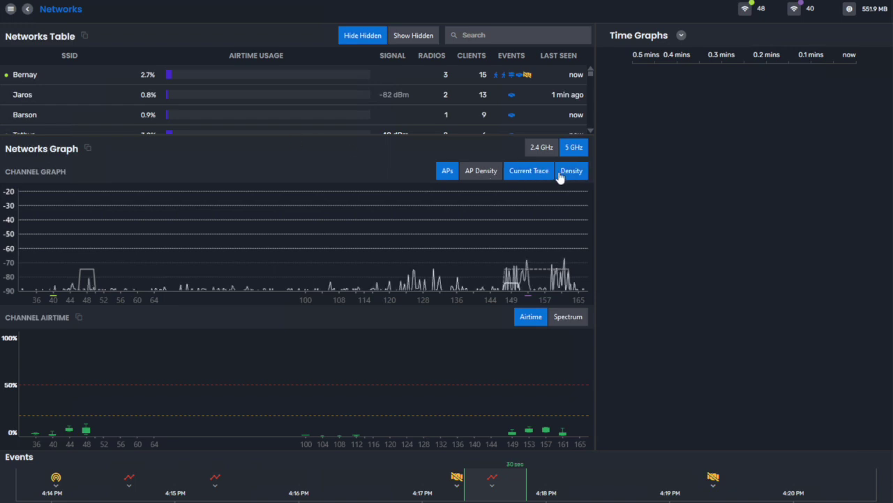
left_click(549, 178)
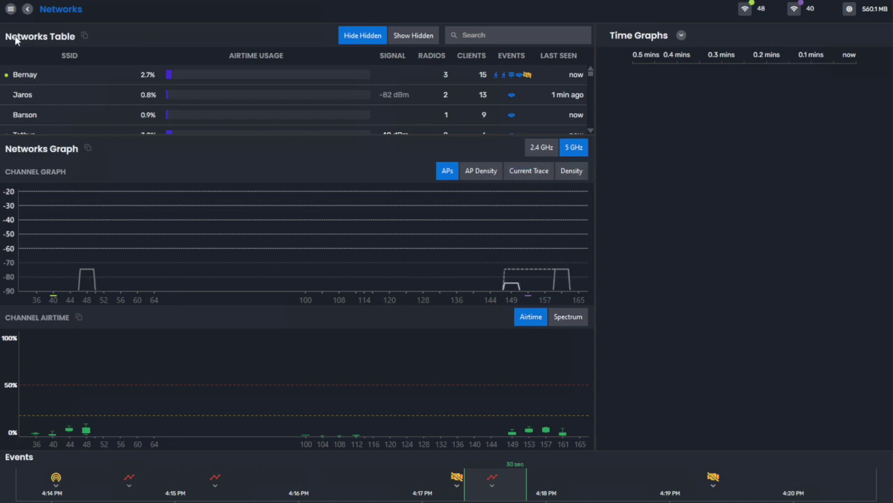
left_click(36, 83)
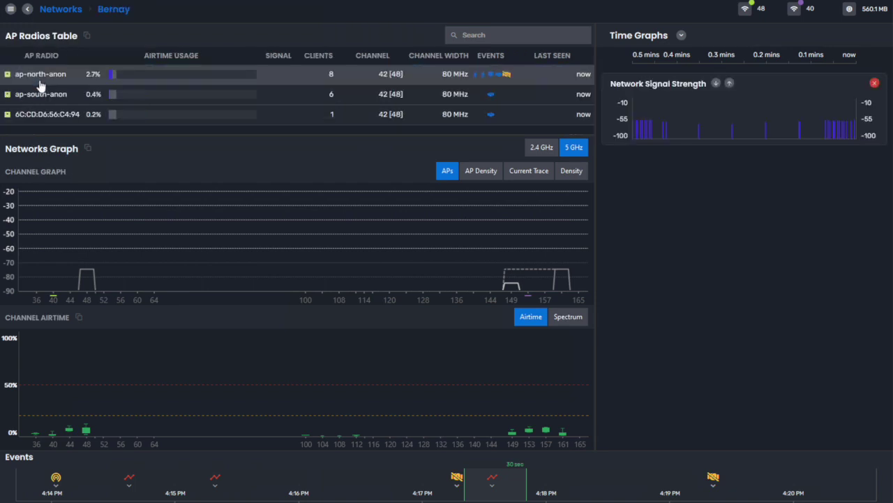
left_click(50, 82)
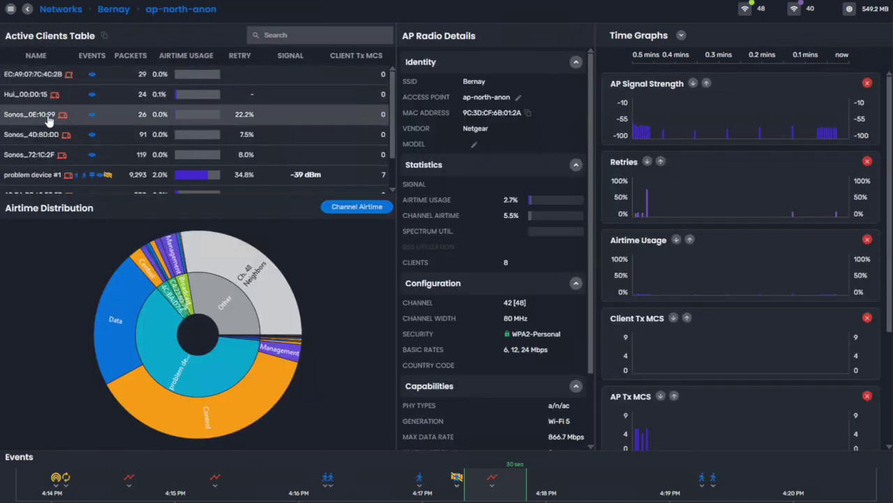
left_click(49, 176)
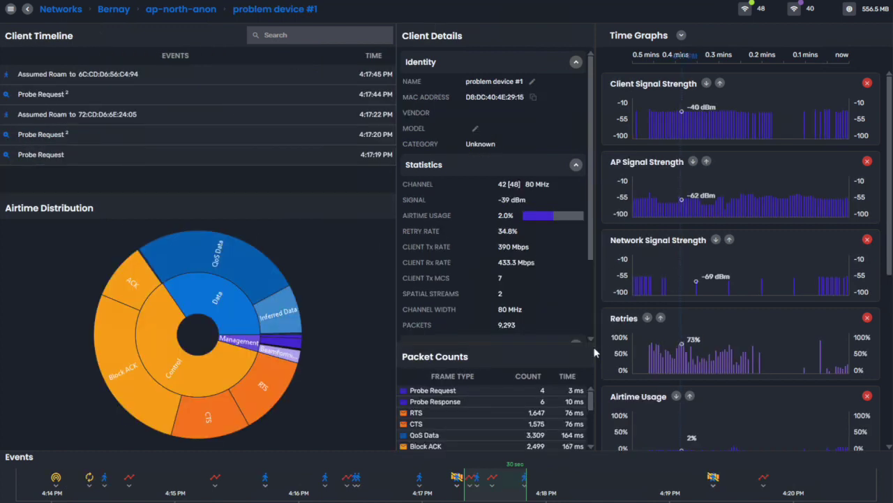
Move the 30-second window back to about 4:16 PM
left_click_drag(519, 497, 357, 494)
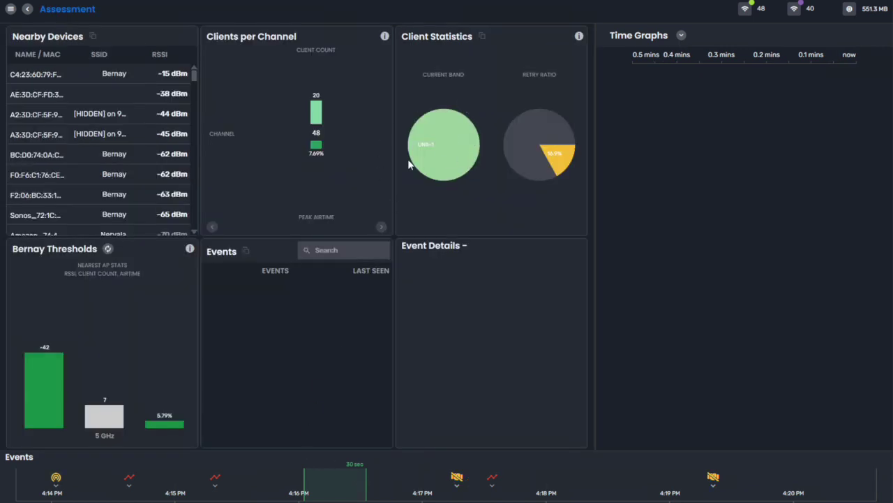
Jump to the 4:14 PM event and switch the Assessment thresholds from Bernay to Jaros
left_click(108, 481)
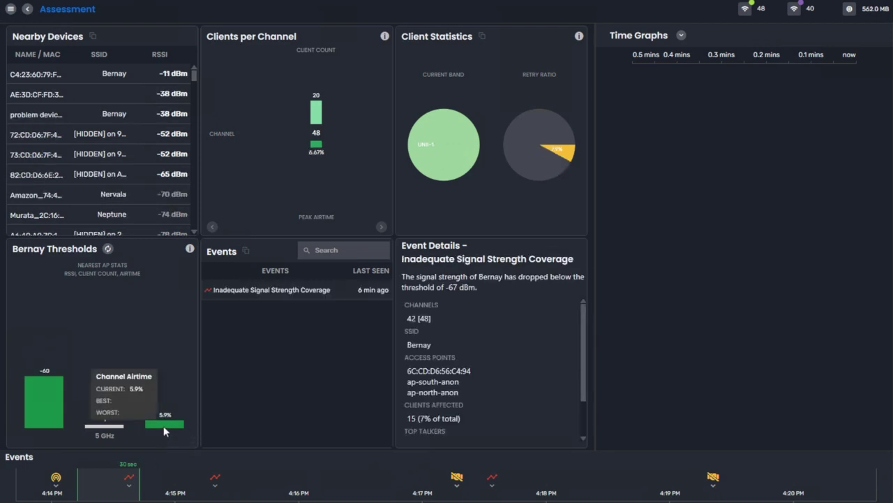
left_click(108, 249)
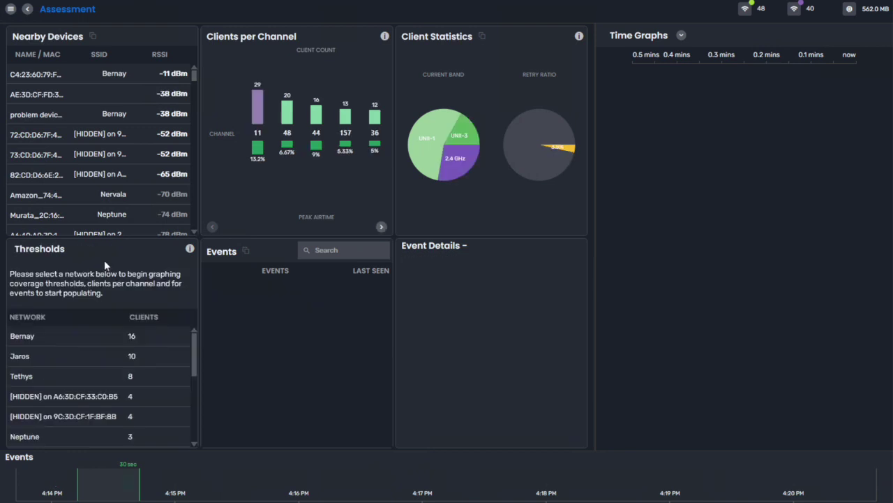
mouse_move(458, 152)
left_click(56, 363)
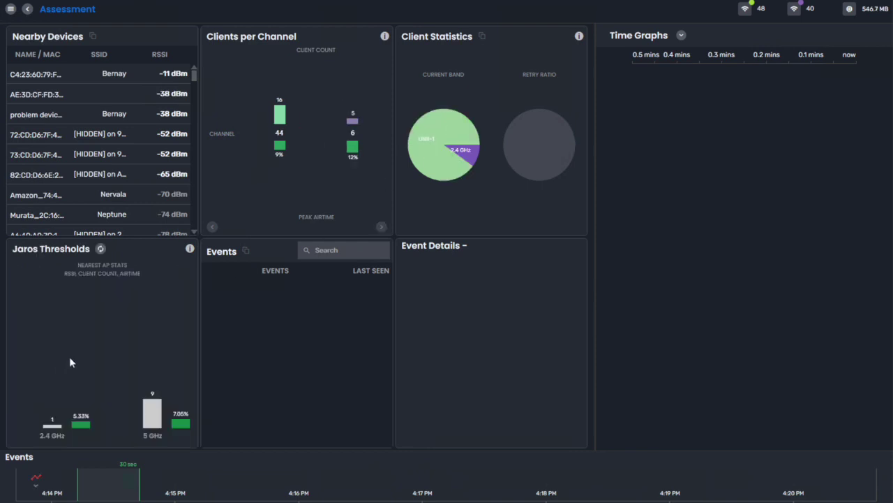